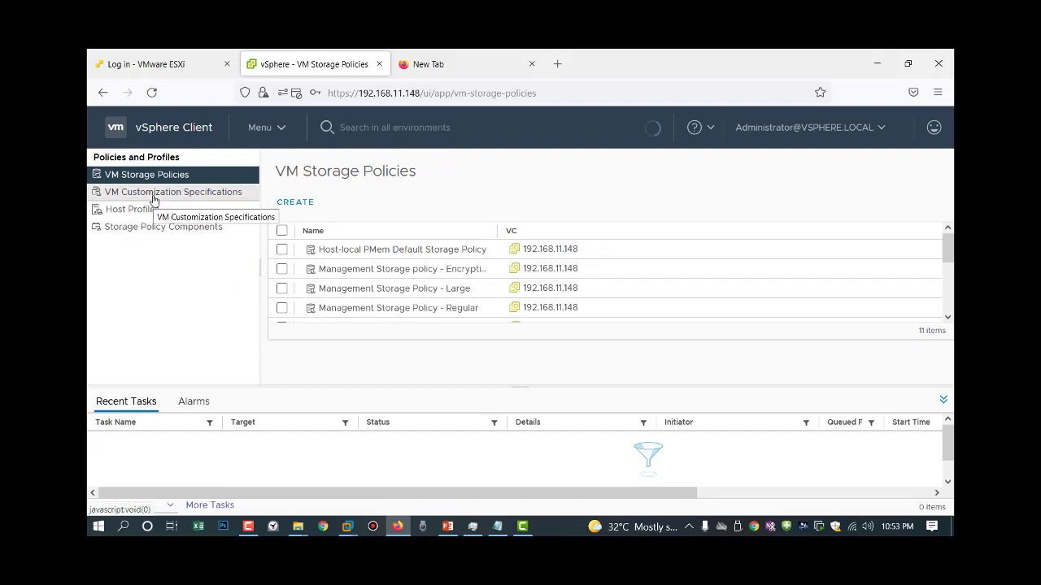
- Start a new VM customization specification and name it windowsServerCustomize17Sep
click(155, 195)
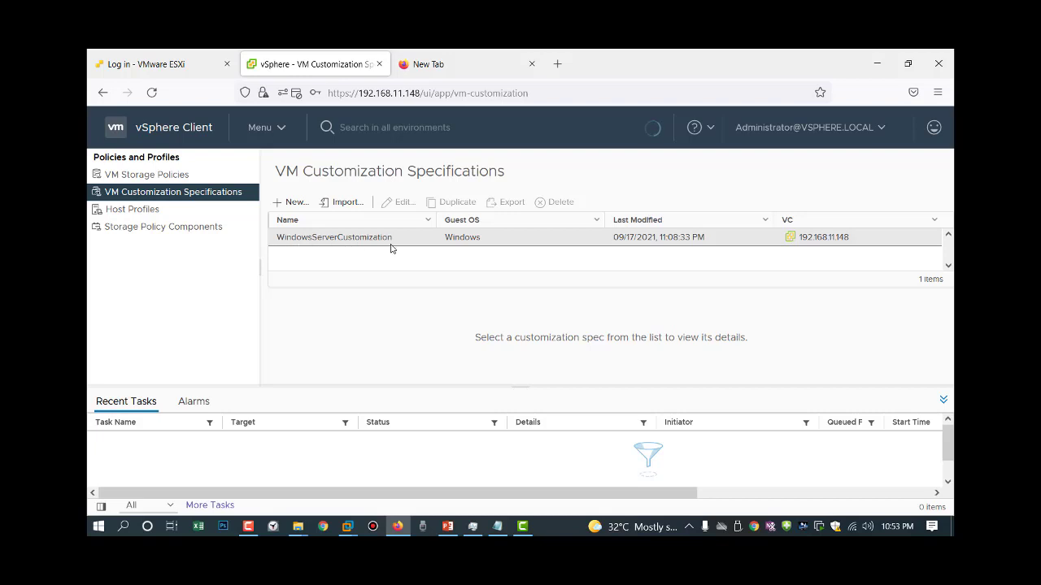
click(291, 202)
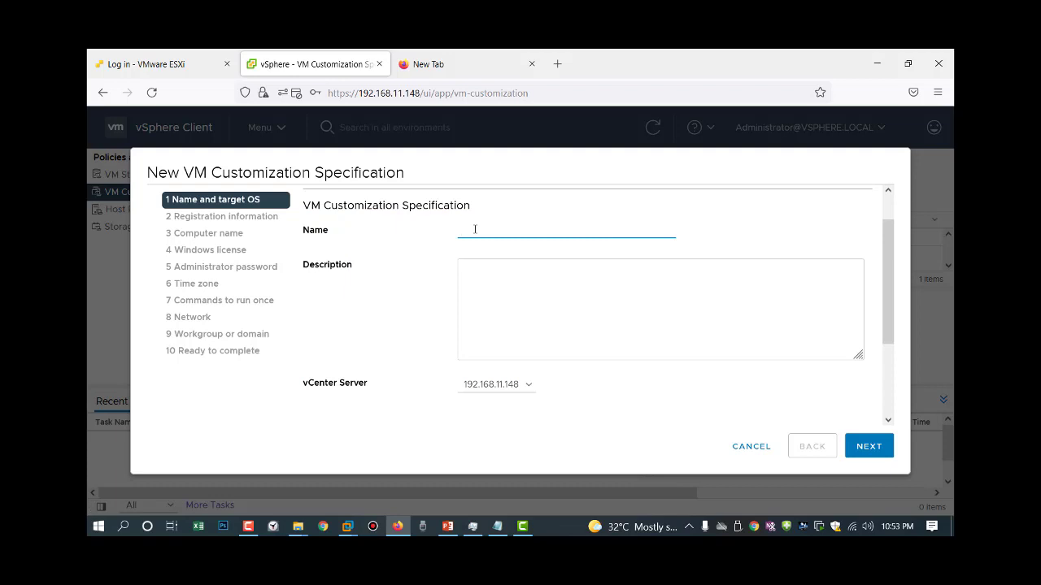
text(windowsServerCustomize)
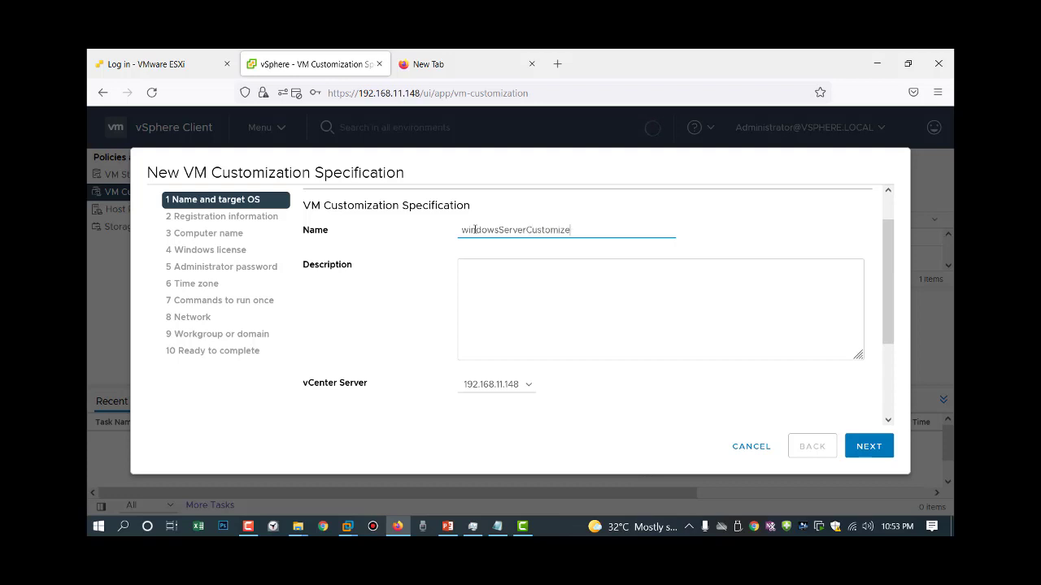
text(17S)
text(wmic useraccount get name,sid)
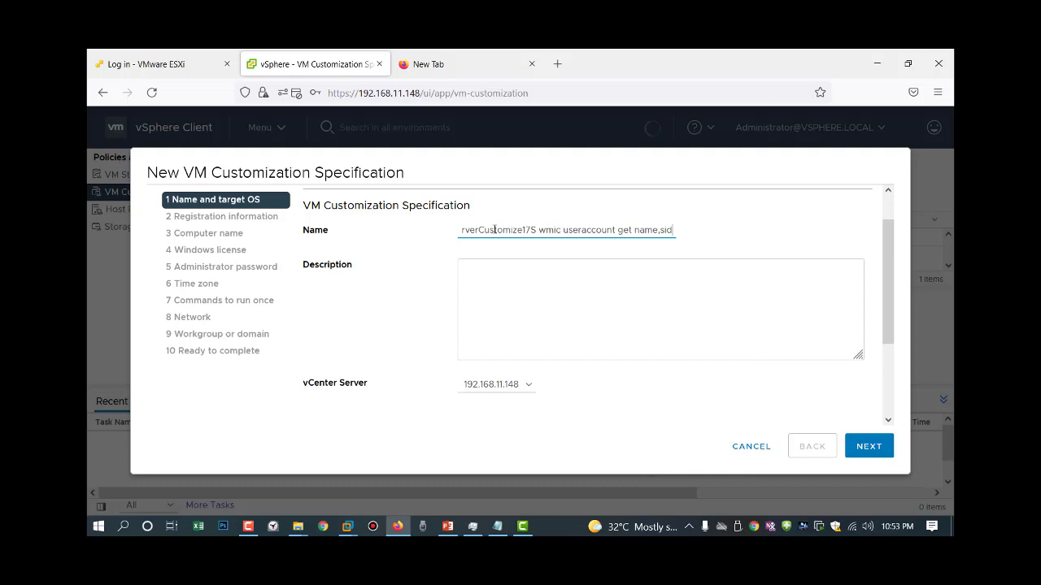
key(ctrl+z)
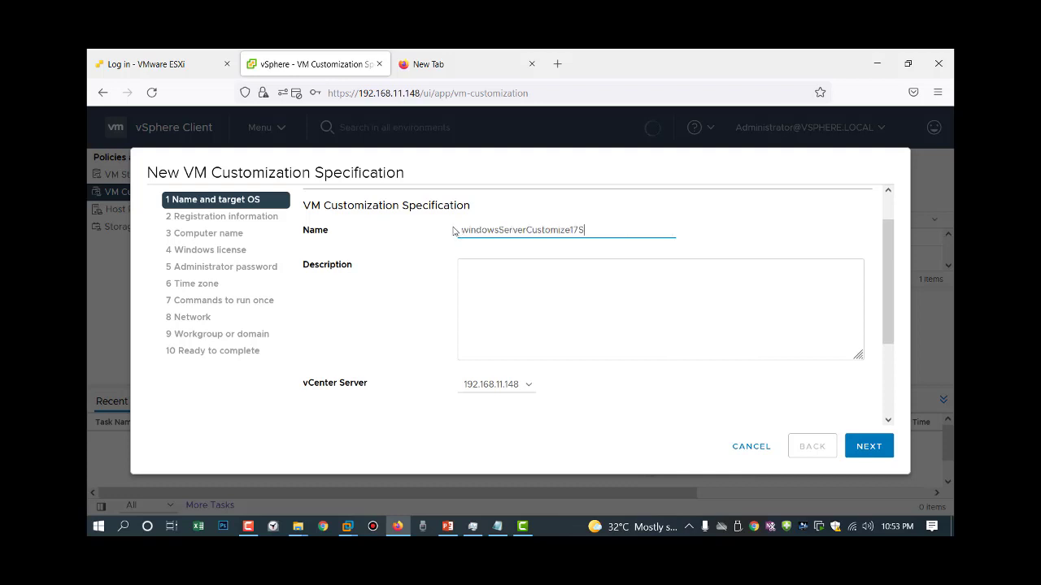
text(ep)
click(876, 454)
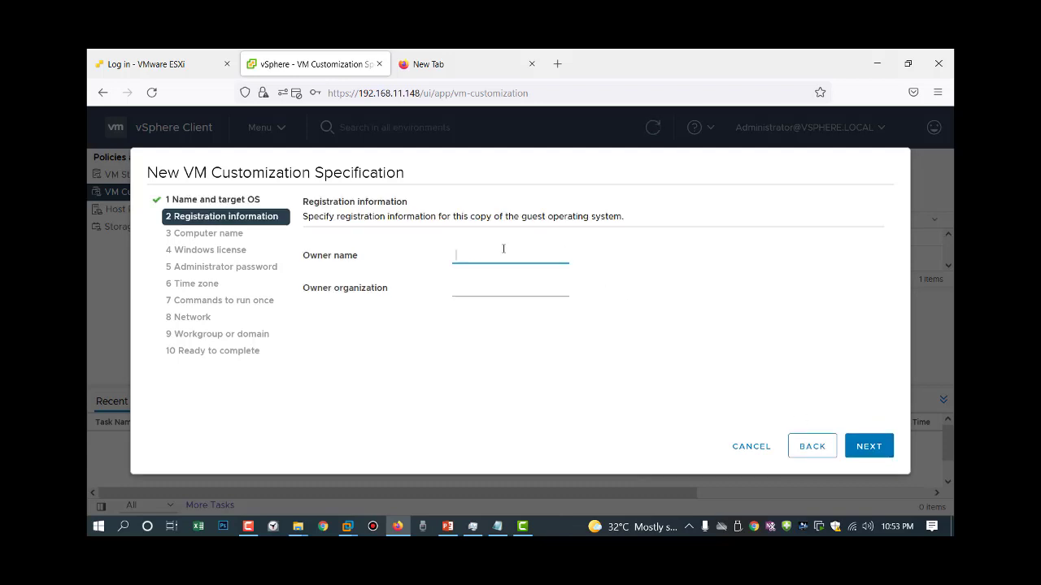
- Enter the owner's name and set the owner organization to HomeLab in the registration information
text(salman)
click(499, 283)
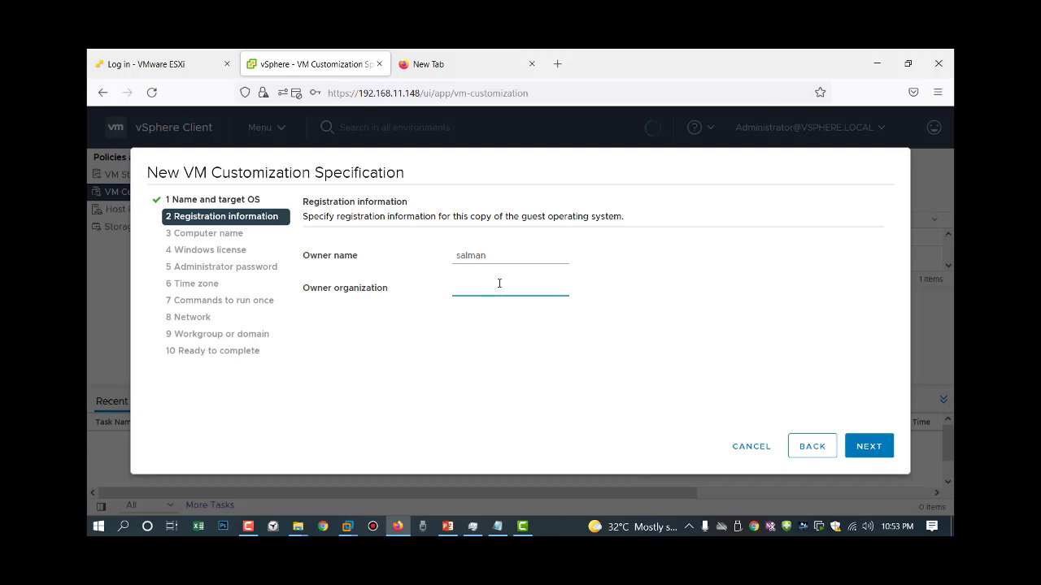
text(HomeLab)
click(870, 455)
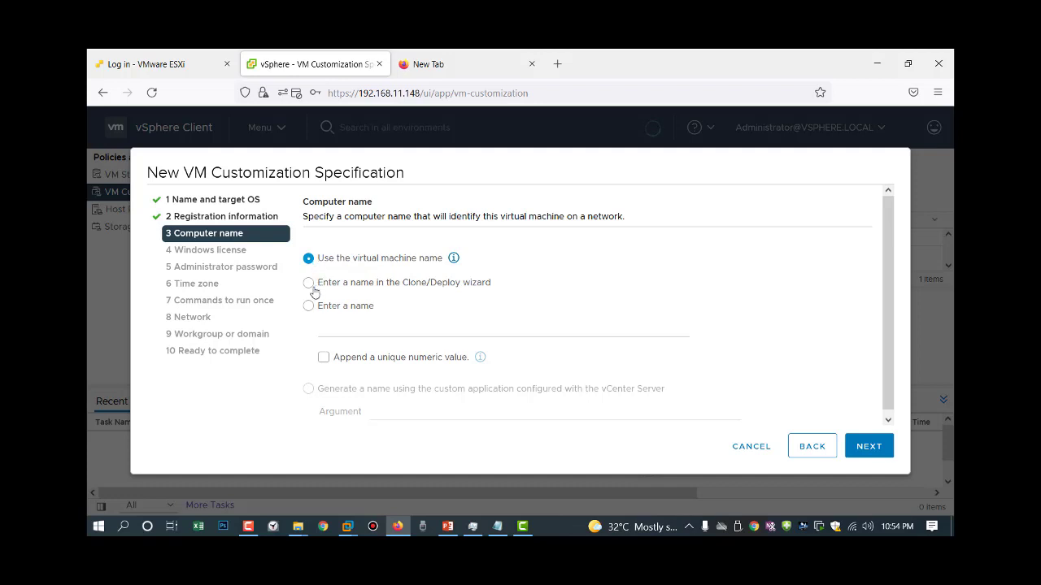
- Use the virtual machine name as the computer name, and exclude server license information from the Windows license settings
click(311, 283)
click(308, 307)
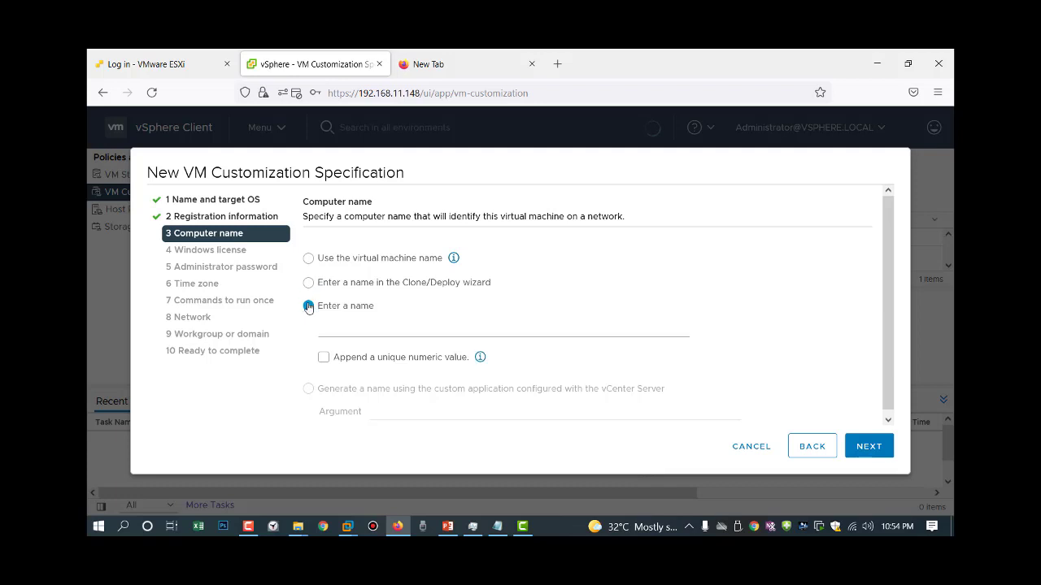
click(309, 259)
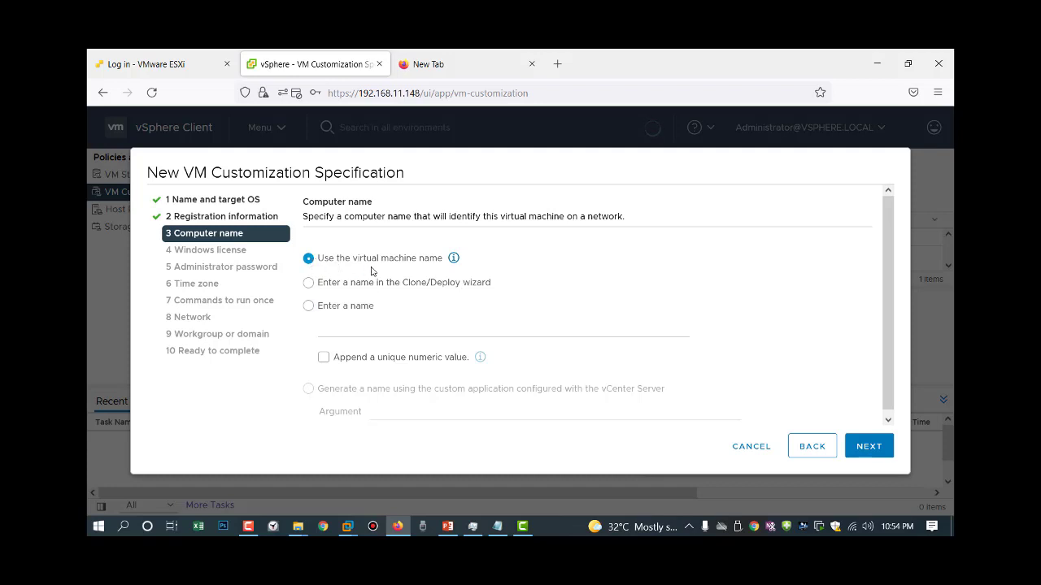
click(870, 447)
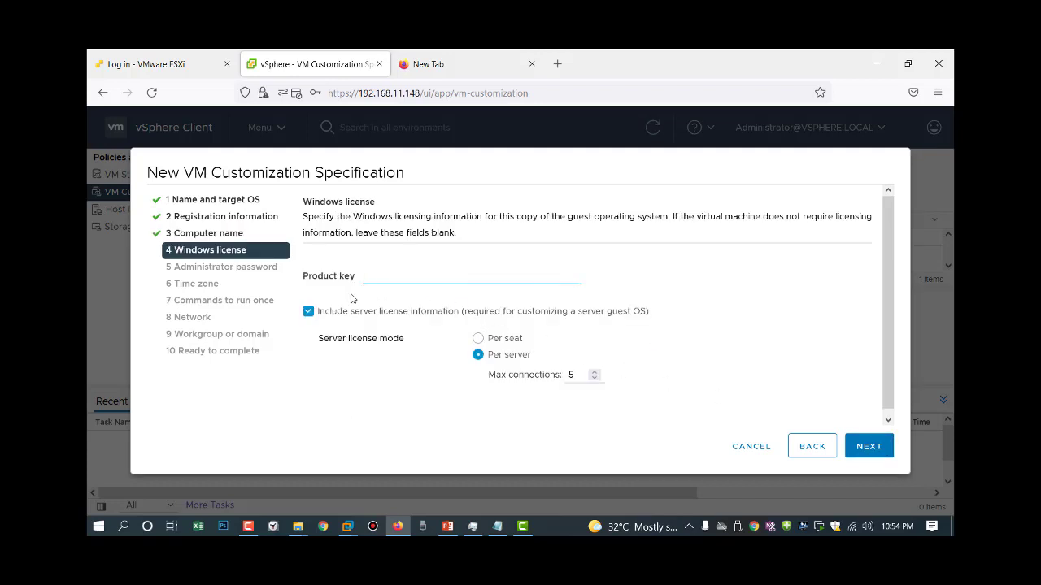
click(307, 314)
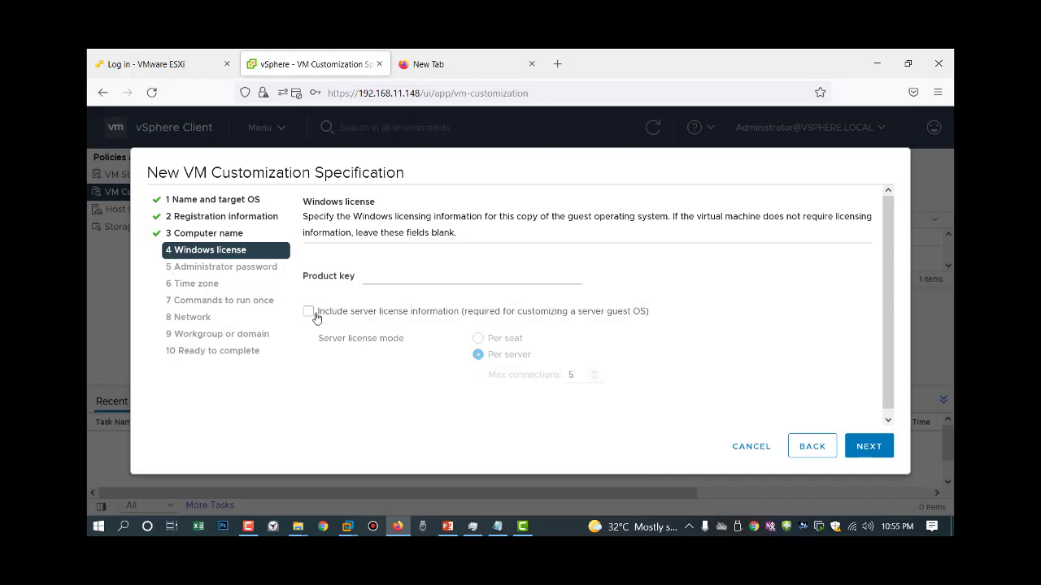
click(860, 453)
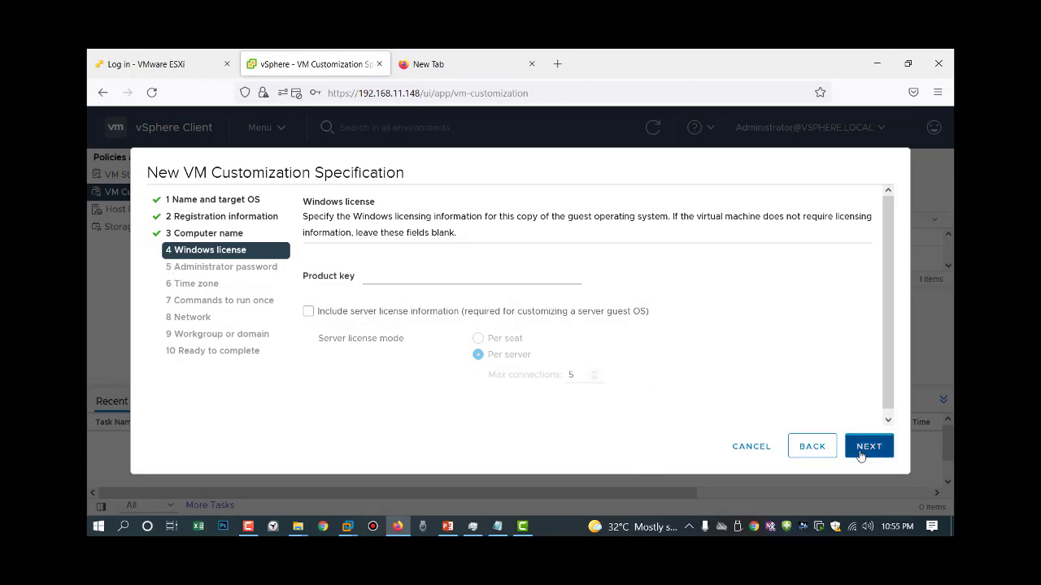
- Replace the prefilled administrator password with the account password and confirm it
drag(524, 261, 226, 225)
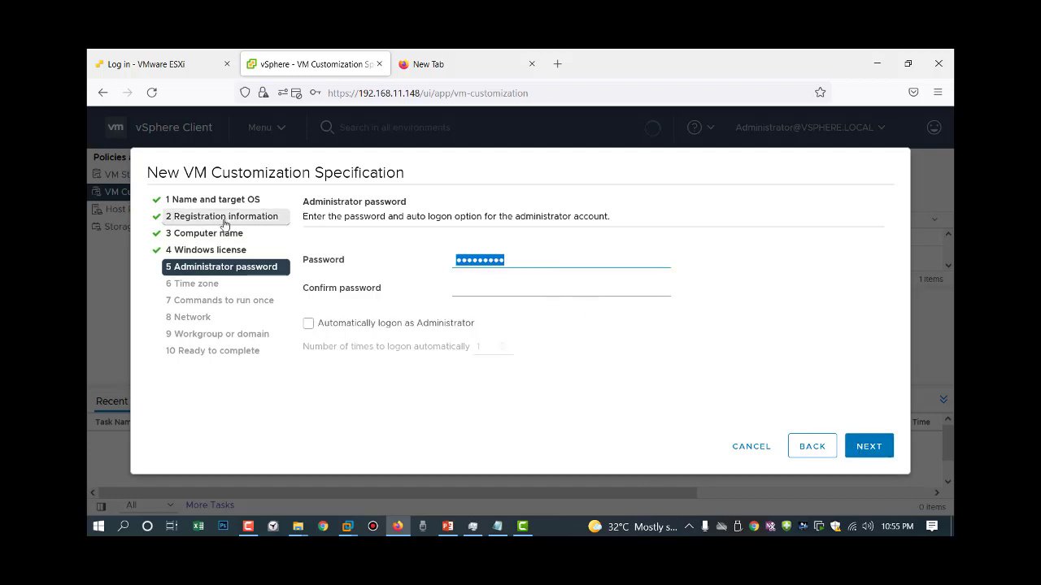
text(•••)
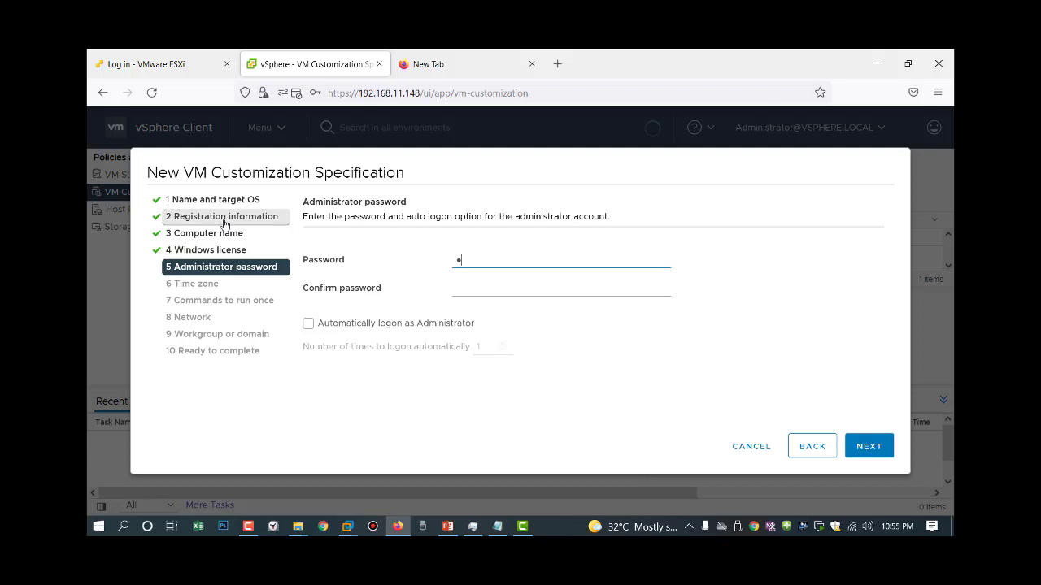
text(••)
key(BackSpace)
key(BackSpace)
key(BackSpace)
key(BackSpace)
key(BackSpace)
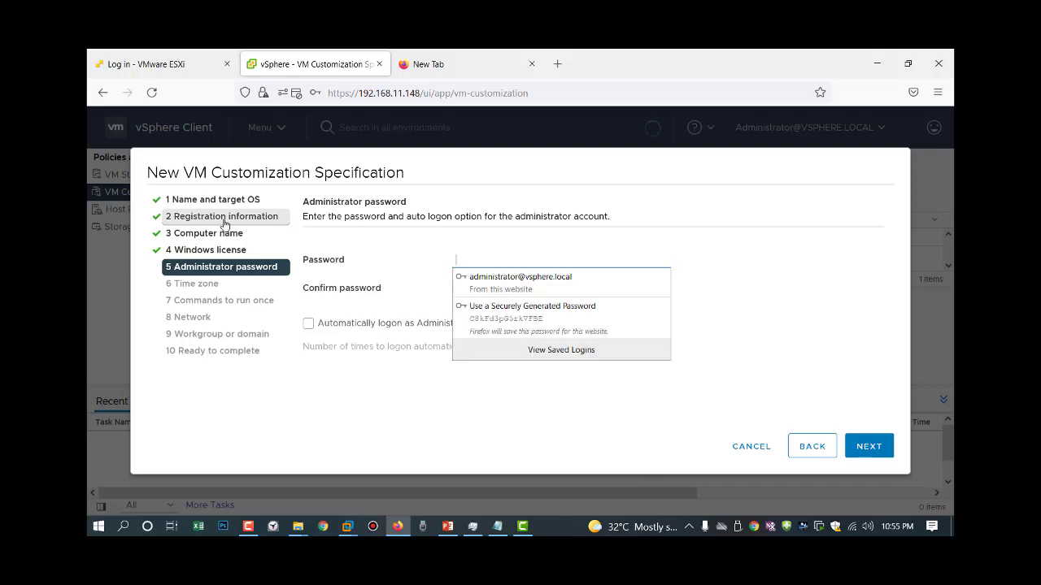
text(••••••)
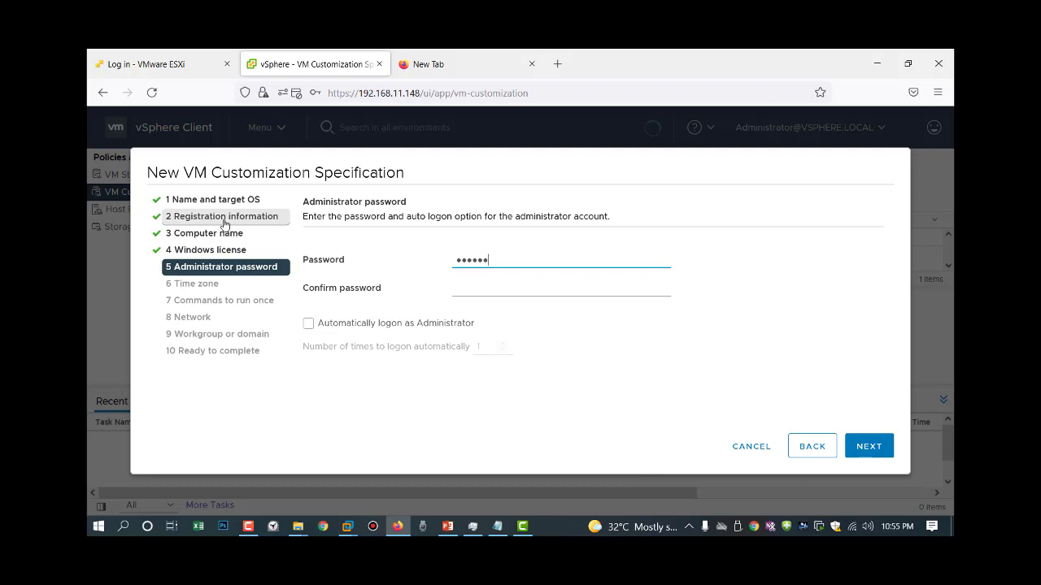
text(•••)
click(468, 286)
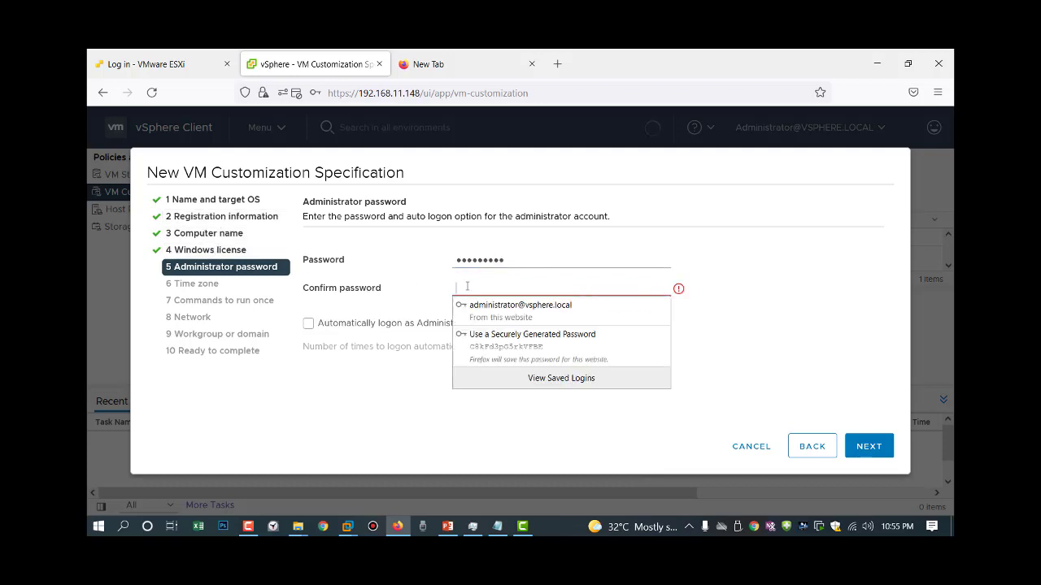
text(•••)
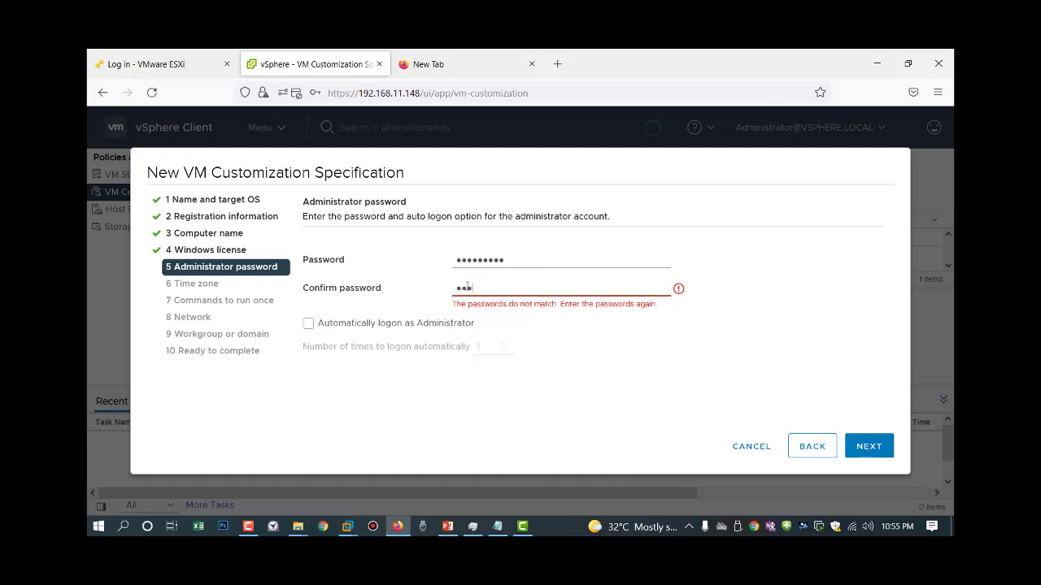
text(•••••••)
click(593, 344)
click(865, 454)
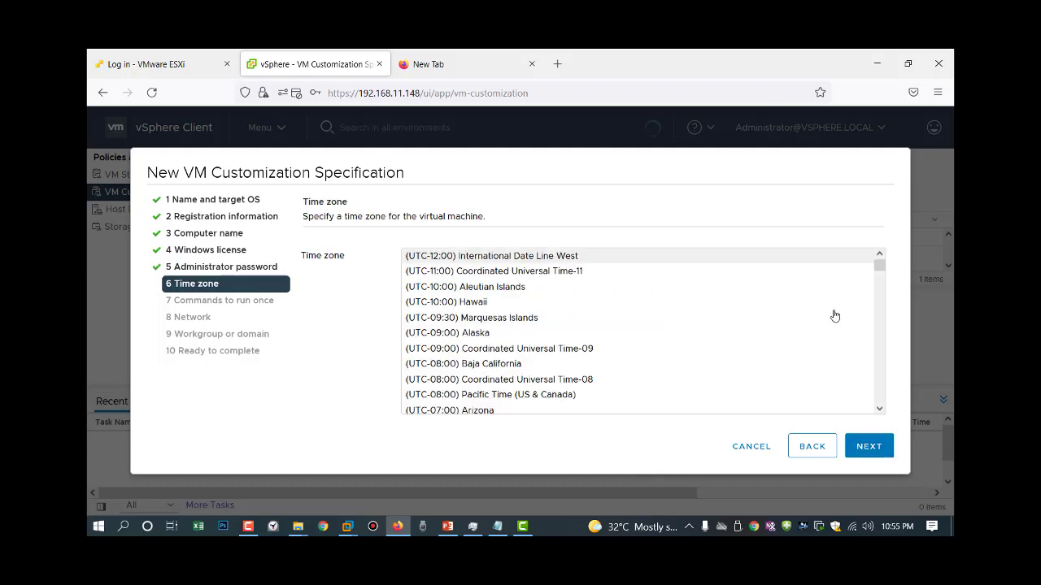
- Set the time zone to (UTC+05:00) Islamabad, Karachi and skip adding commands to run once
scroll(834, 316, down, 12)
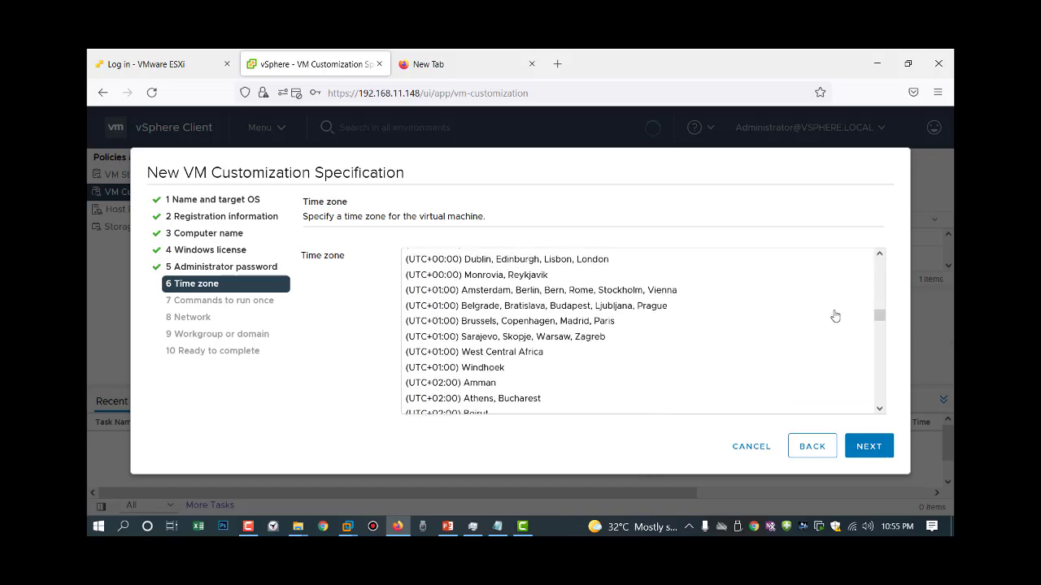
scroll(834, 315, down, 4)
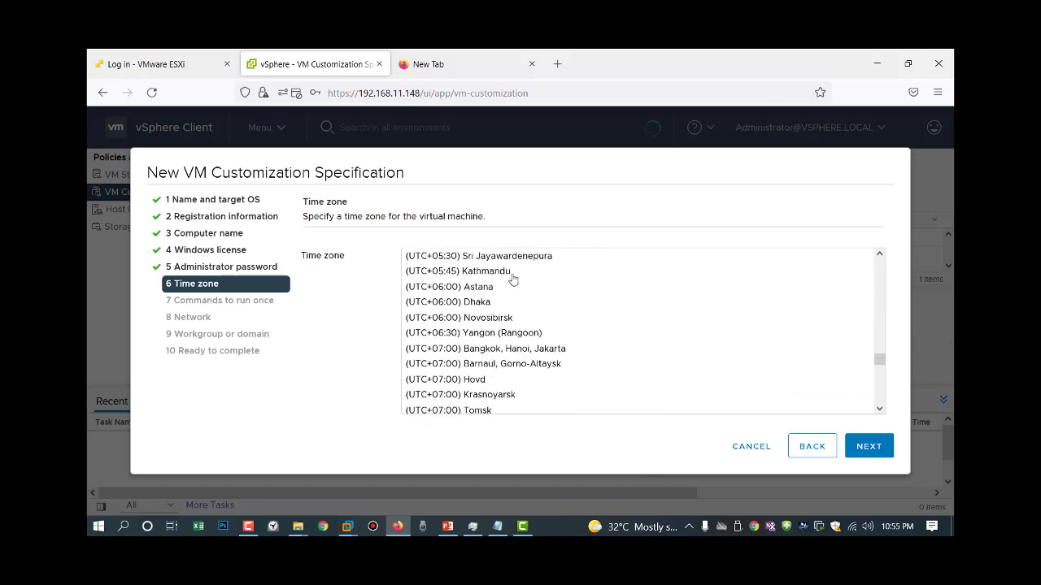
scroll(518, 307, up, 2)
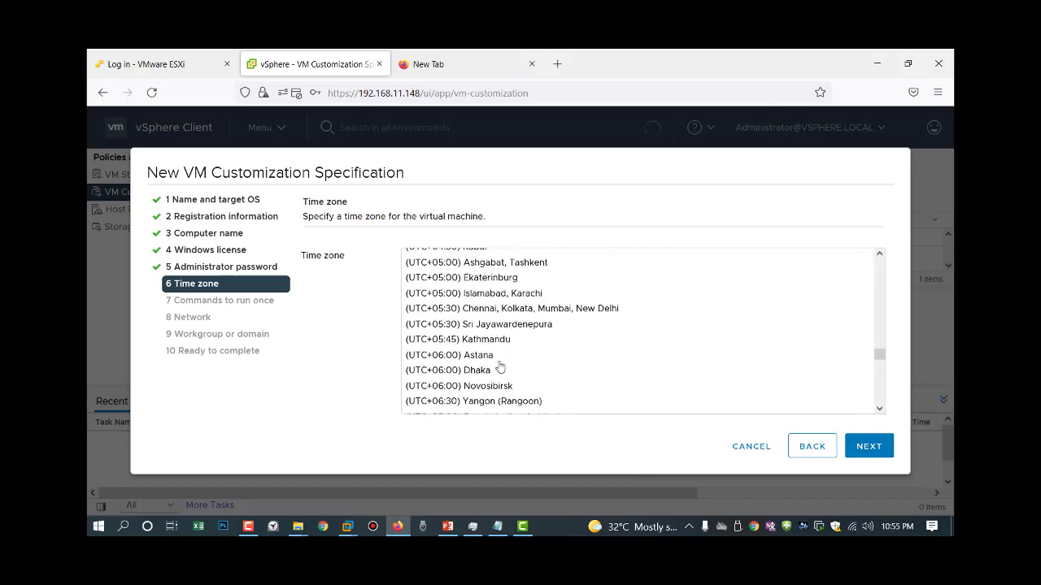
click(492, 293)
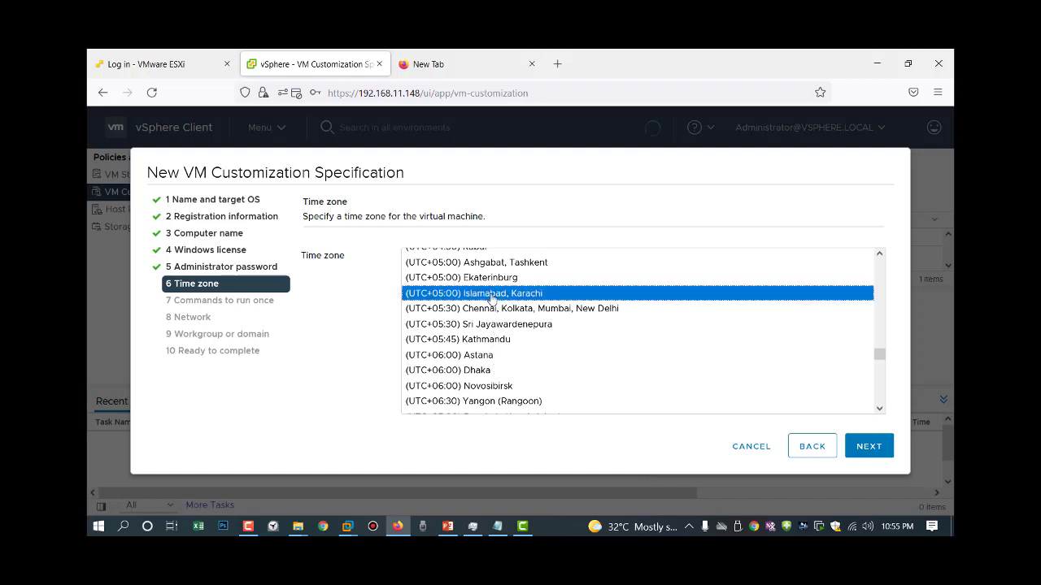
click(868, 450)
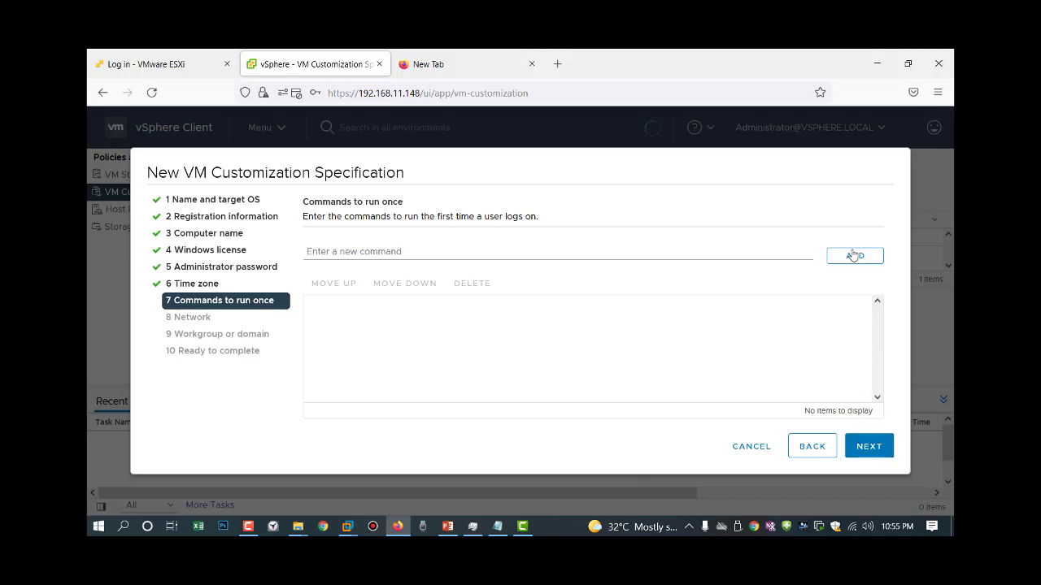
click(869, 447)
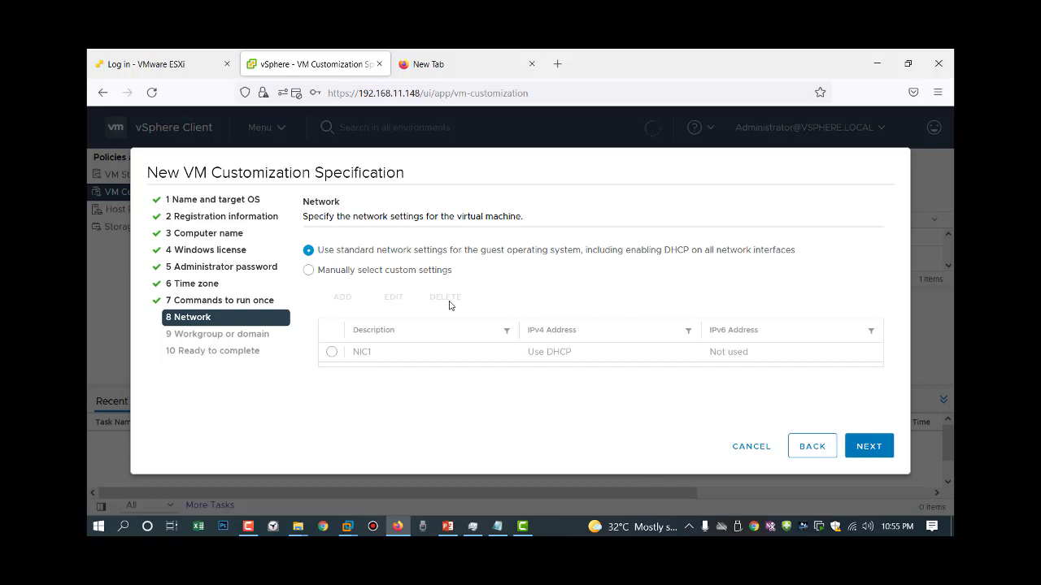
- Try manual network settings with an IPv4 address prompt for NIC1, and revert to DHCP and the standard network settings
click(309, 270)
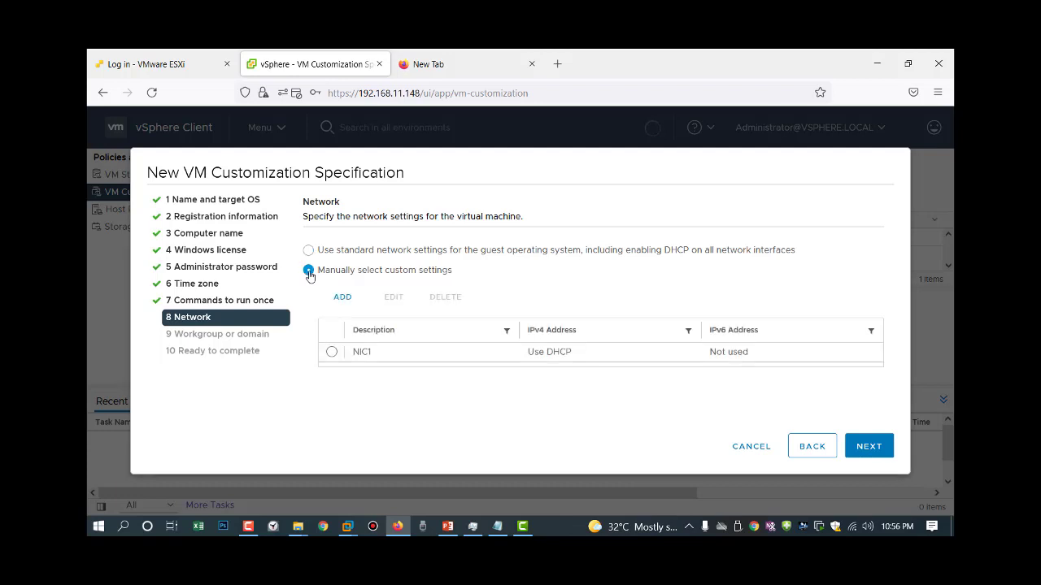
click(332, 353)
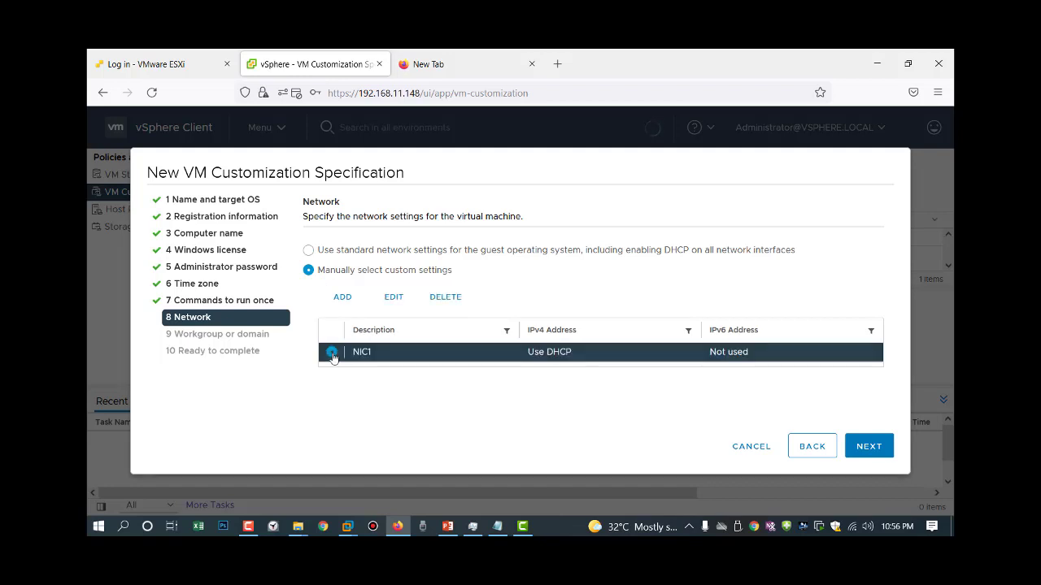
click(394, 297)
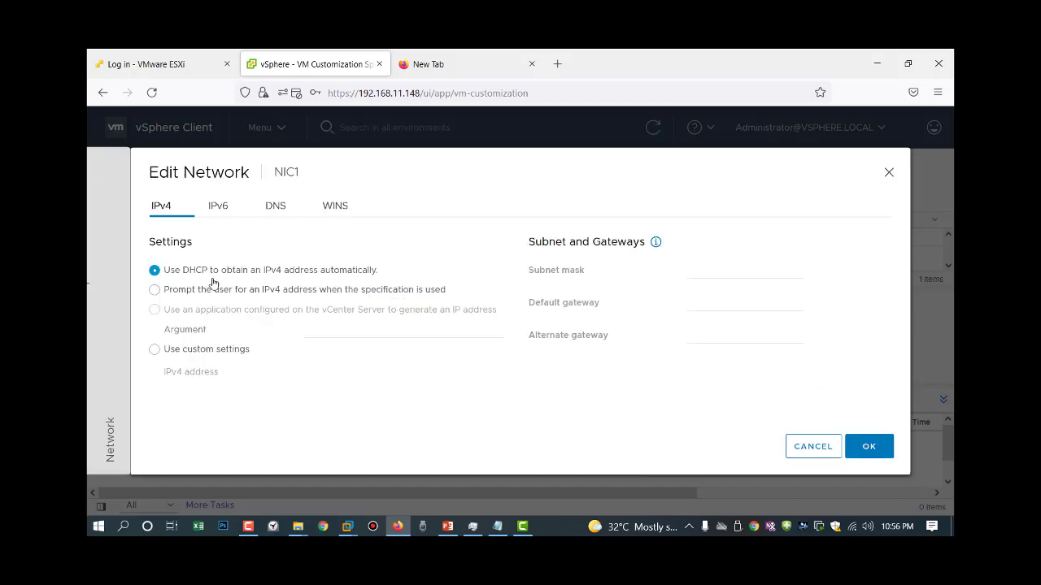
click(167, 298)
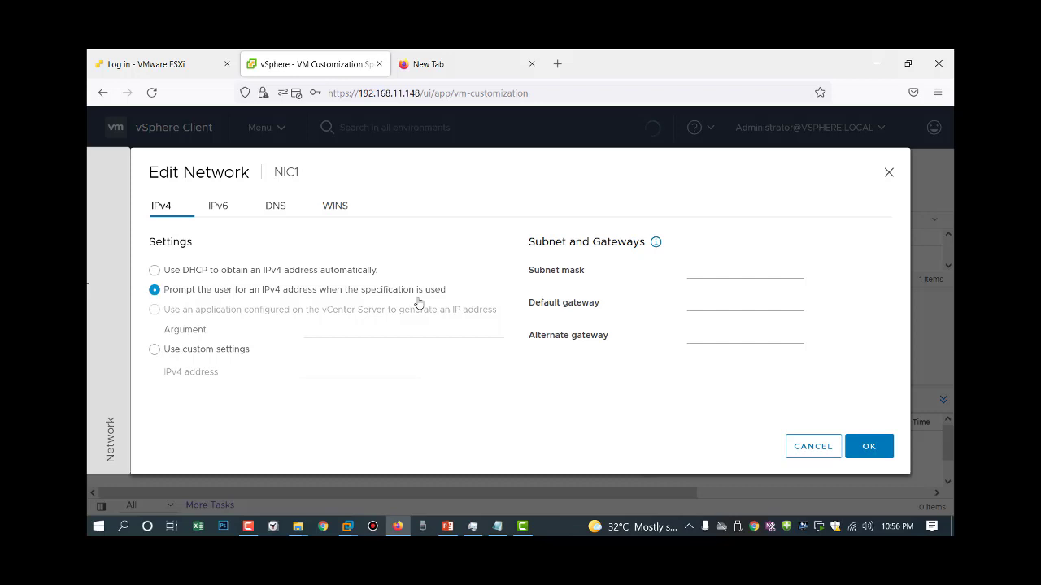
click(694, 273)
click(696, 303)
click(700, 334)
click(208, 274)
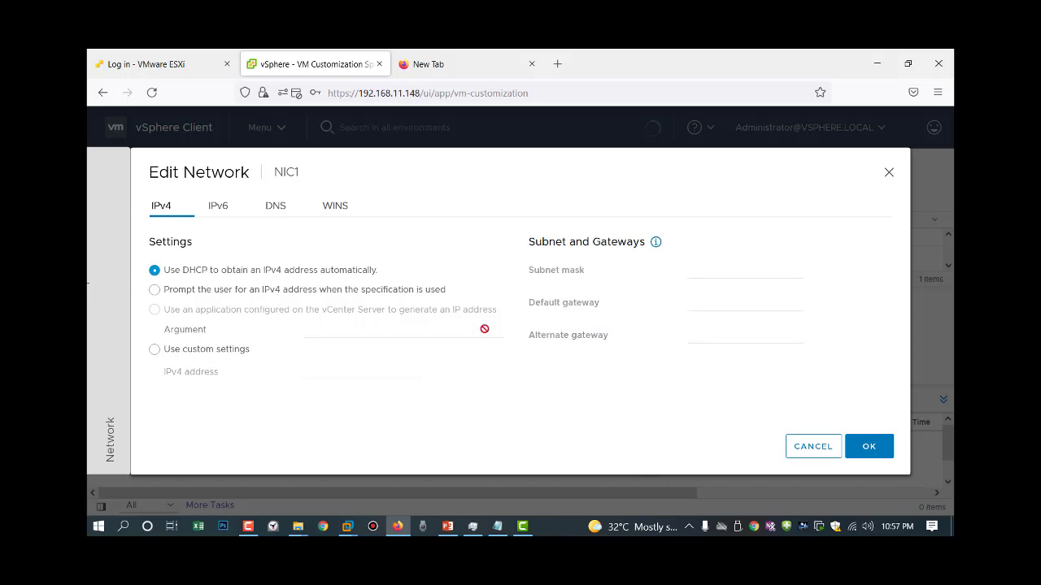
click(870, 455)
click(317, 252)
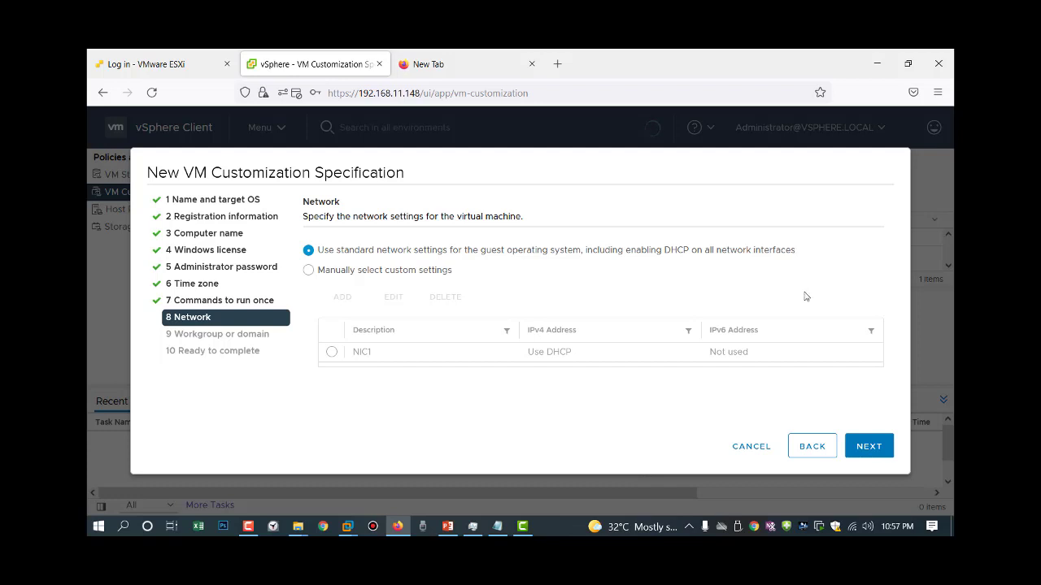
- Keep the standard network settings and the workgroup WORKGROUP, and finish creating the customization specification
click(869, 447)
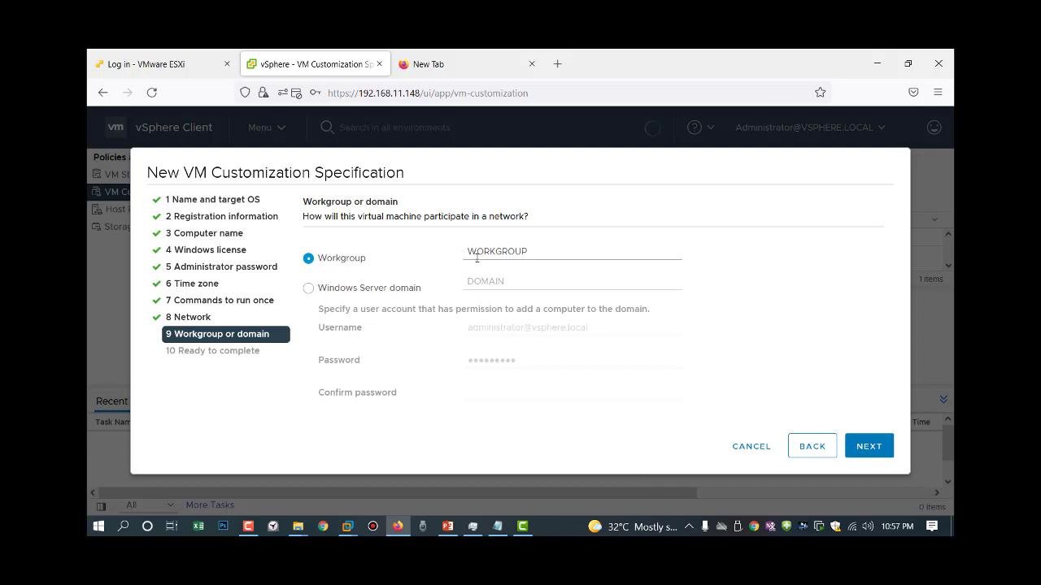
click(309, 289)
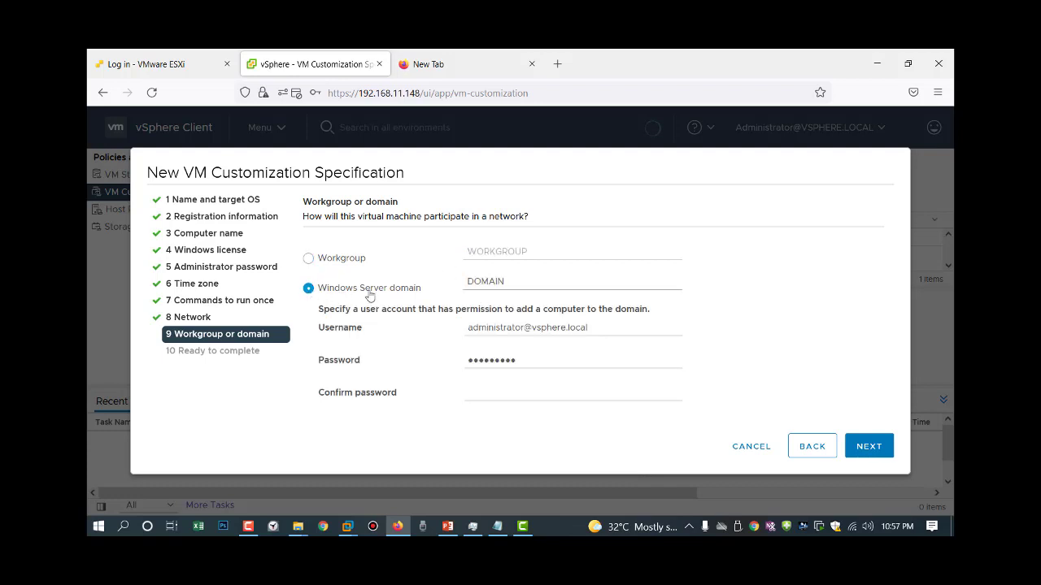
drag(514, 288, 425, 282)
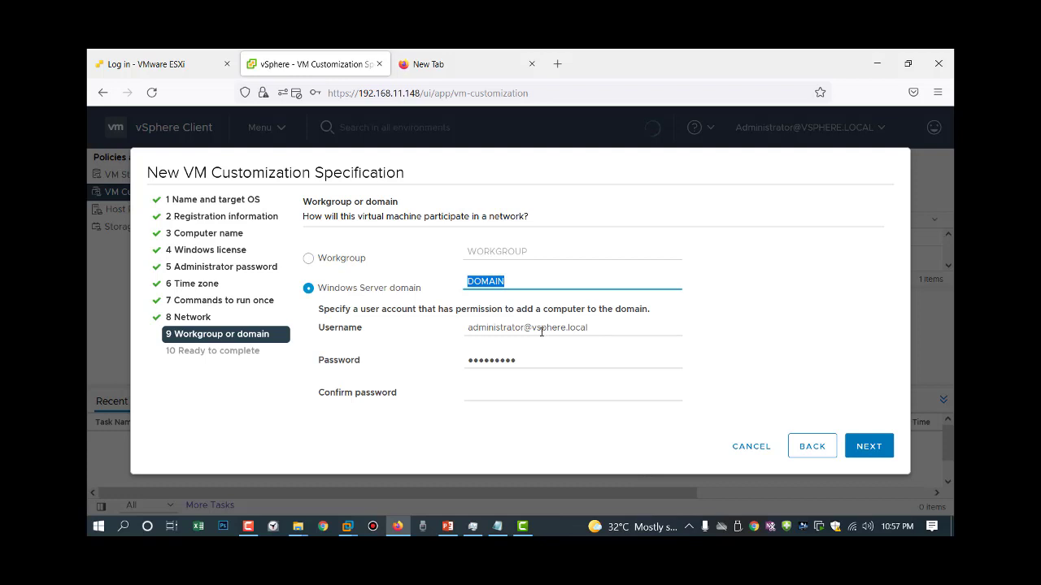
click(309, 260)
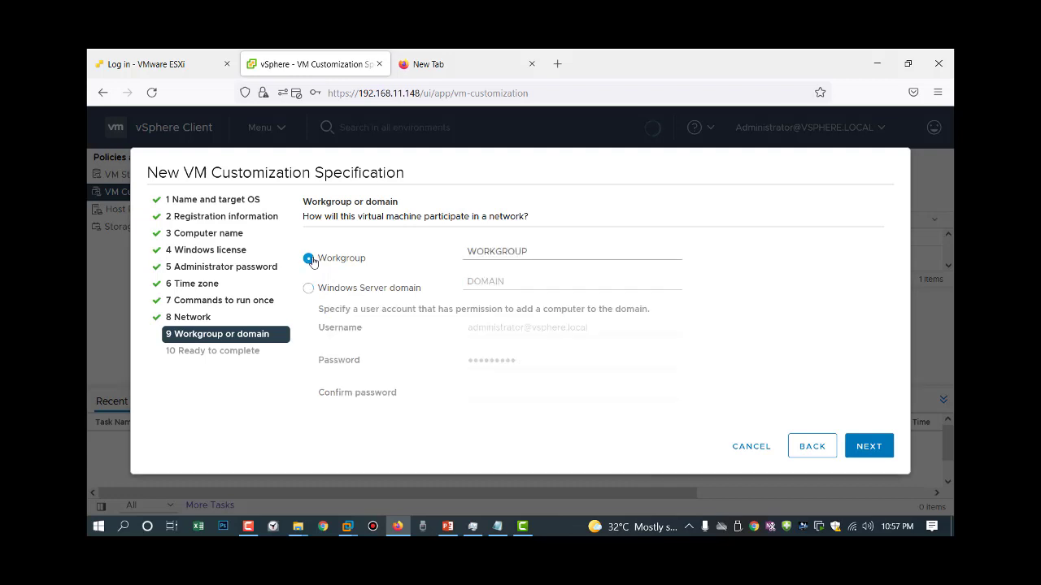
click(865, 448)
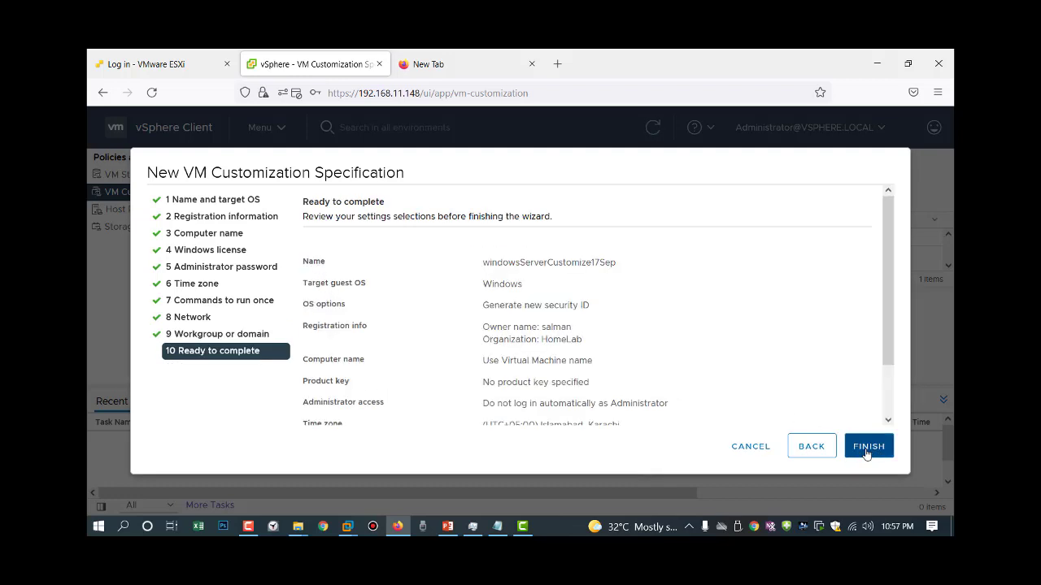
click(866, 449)
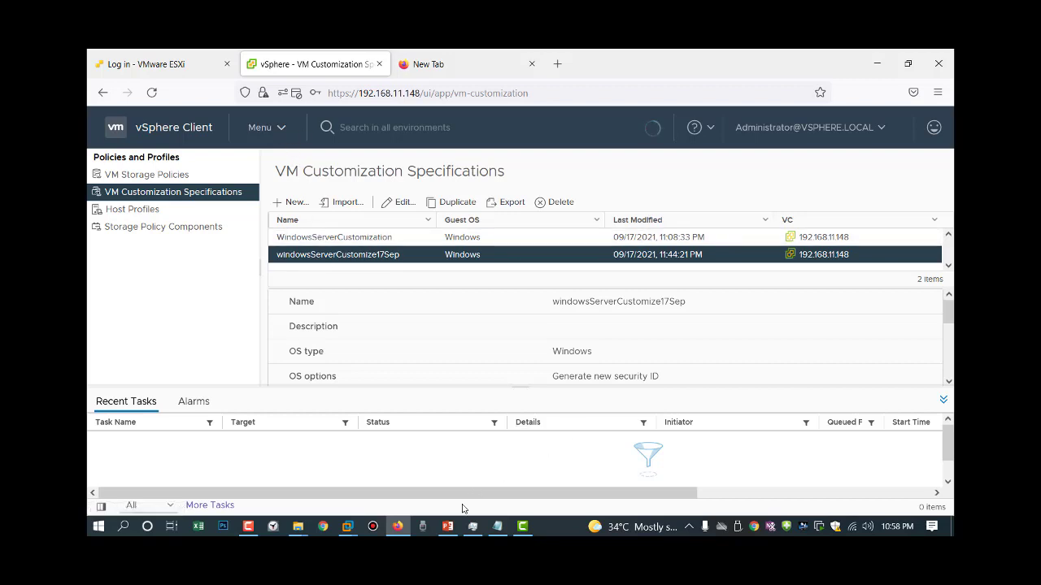
- Switch to PowerPoint and review the lesson topics on the customization specification and on creating a clone in vCenter 7
click(447, 526)
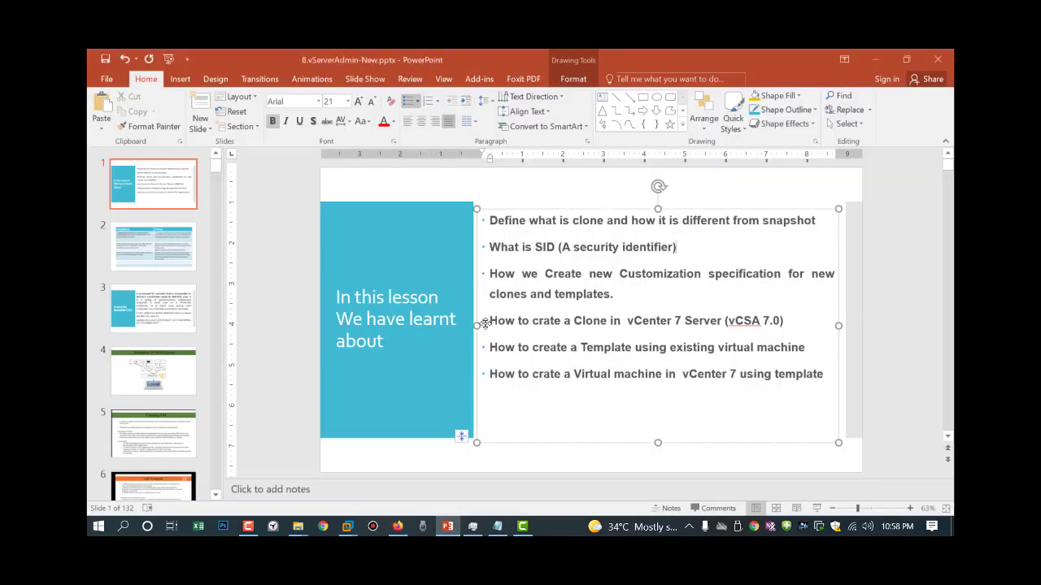
drag(490, 274, 646, 304)
click(647, 304)
drag(490, 321, 785, 329)
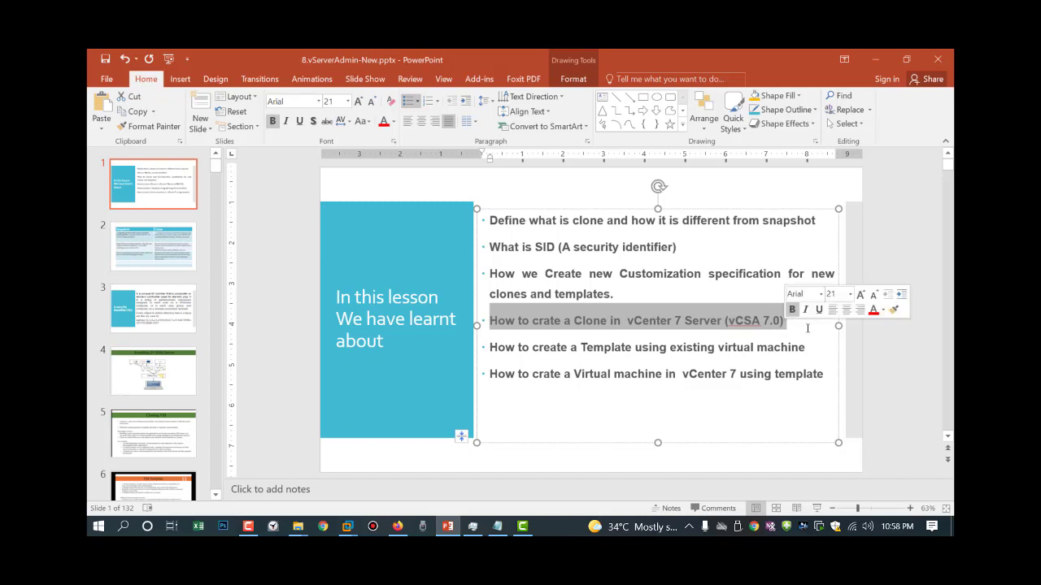
click(805, 328)
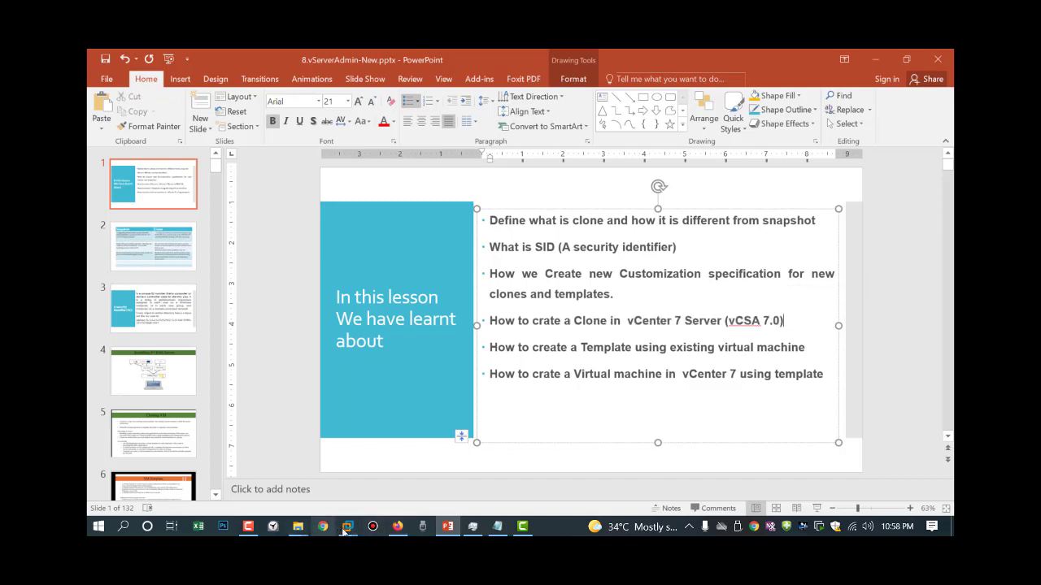
- Switch back to the vSphere Client in Firefox and open the Win2016Server virtual machine in the Hosts and Clusters inventory
click(398, 526)
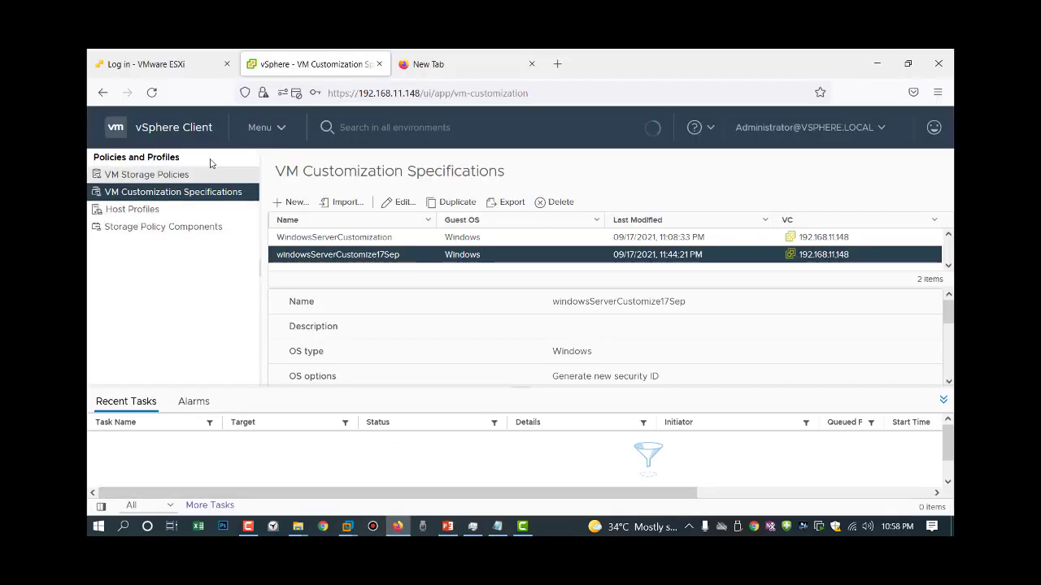
click(282, 128)
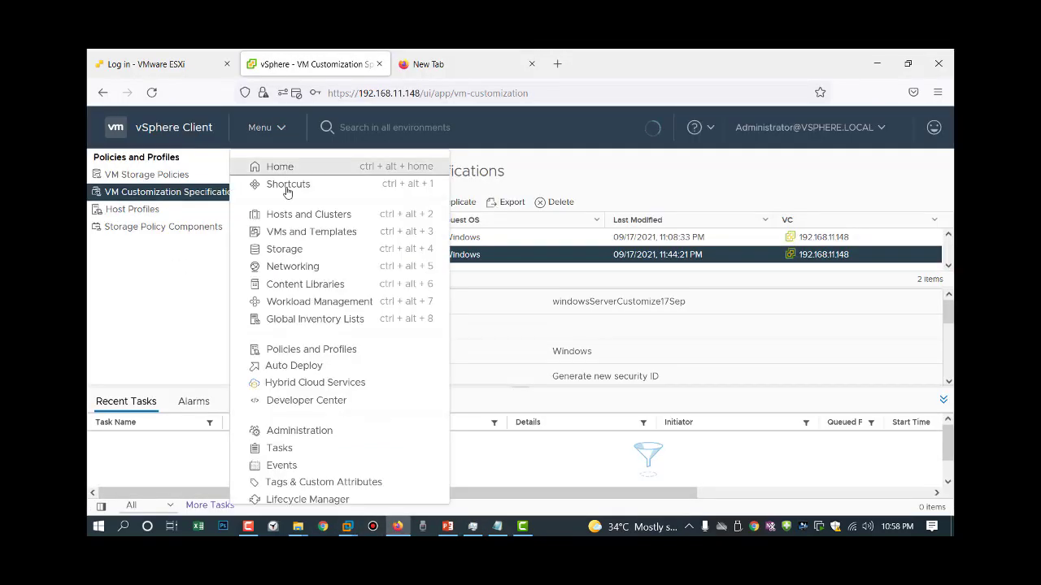
click(296, 217)
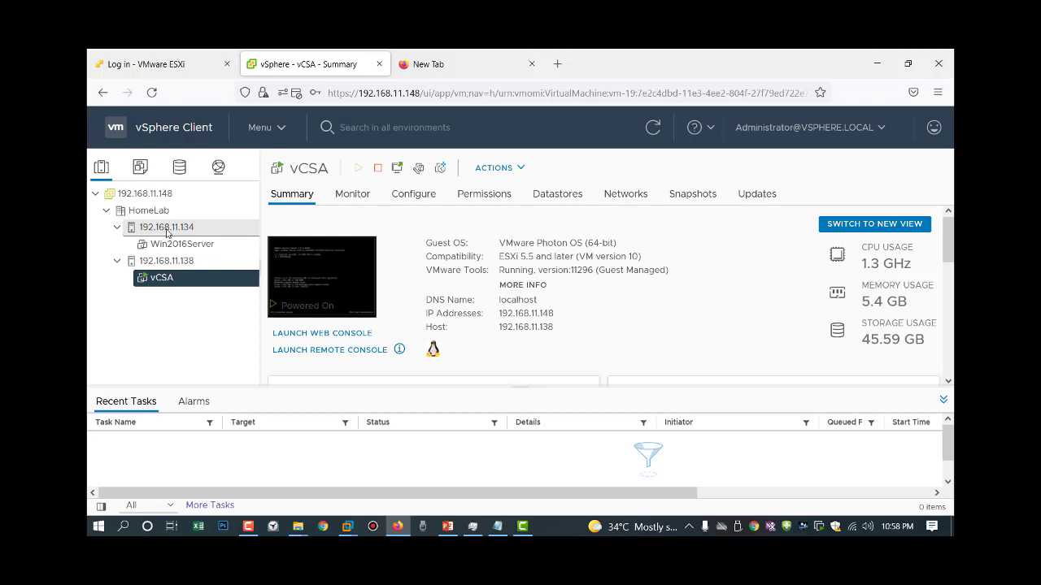
click(167, 243)
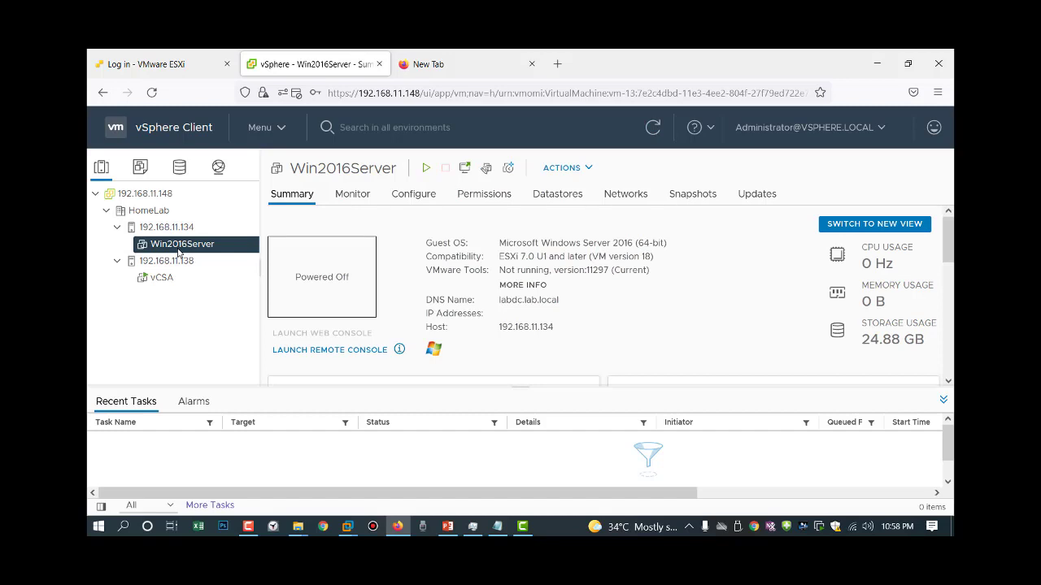
- Start cloning Win2016Server to a virtual machine and name the clone Win2016-Clone in the HomeLab datacenter
right_click(178, 252)
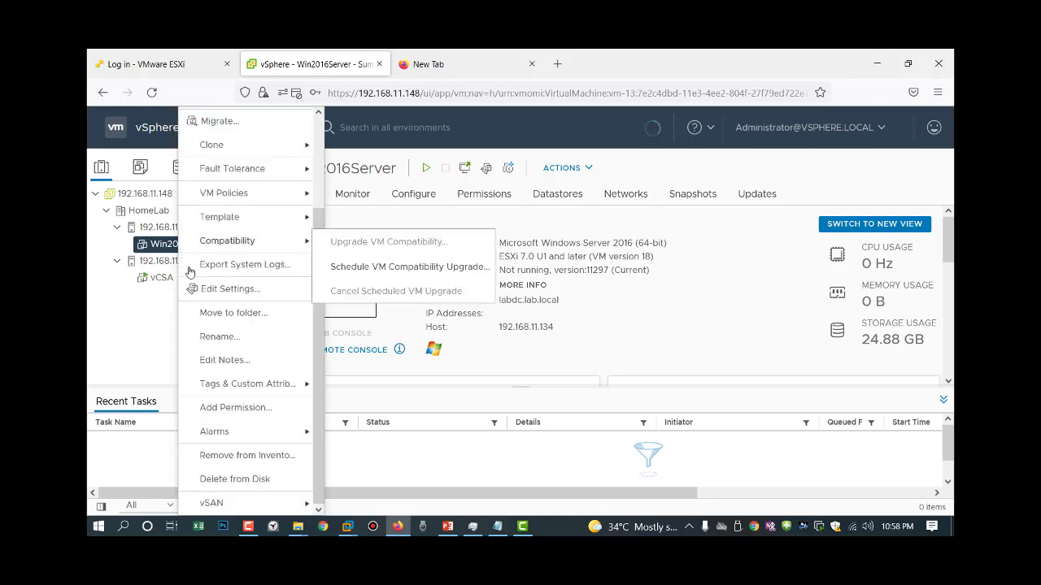
mouse_move(257, 151)
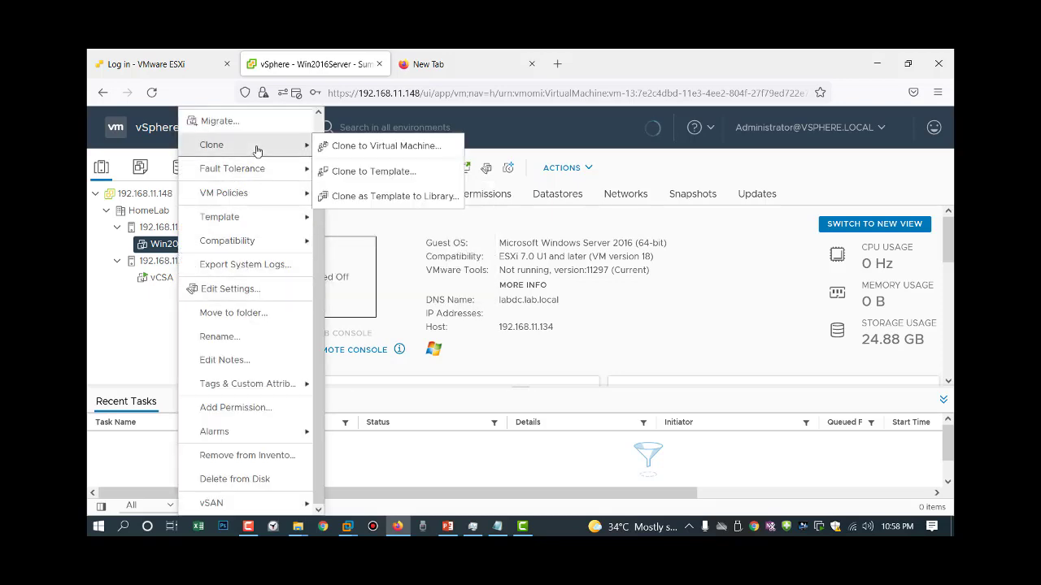
click(357, 148)
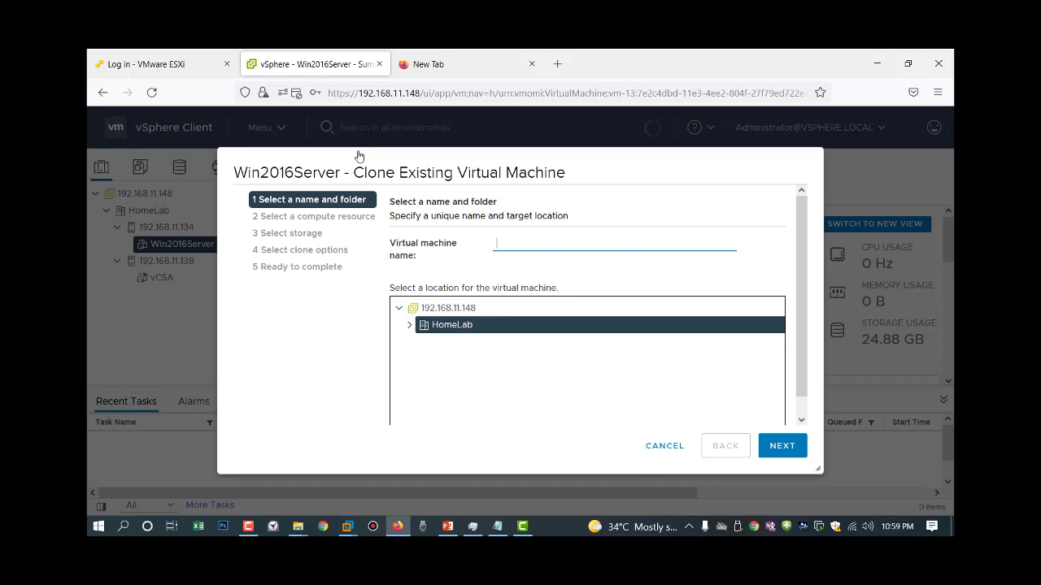
text(Wins)
key(BackSpace)
text(2016)
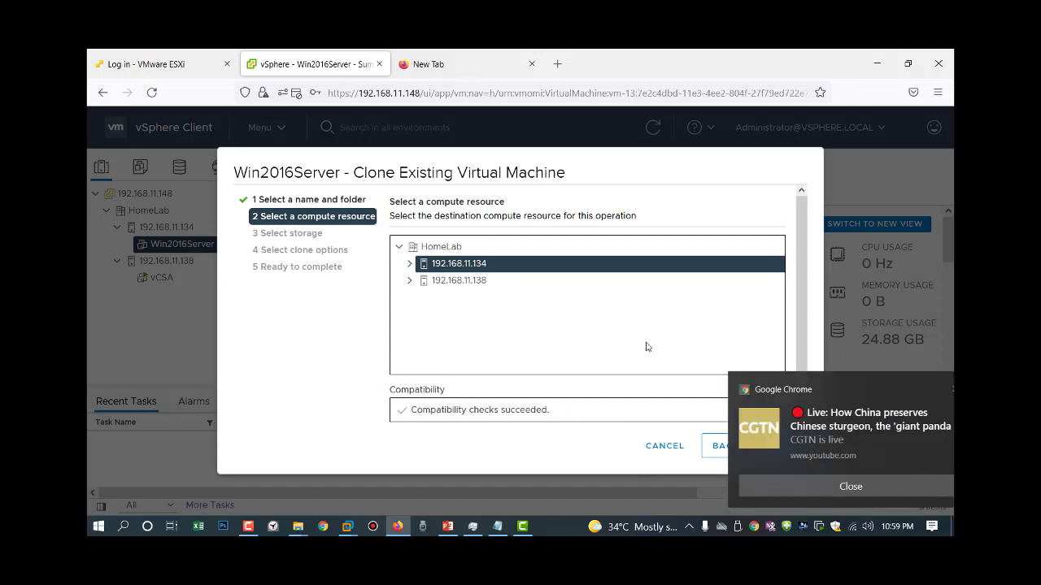
- Choose host 192.168.11.138 as the clone's compute resource and datastore1 (1) as its storage
click(923, 389)
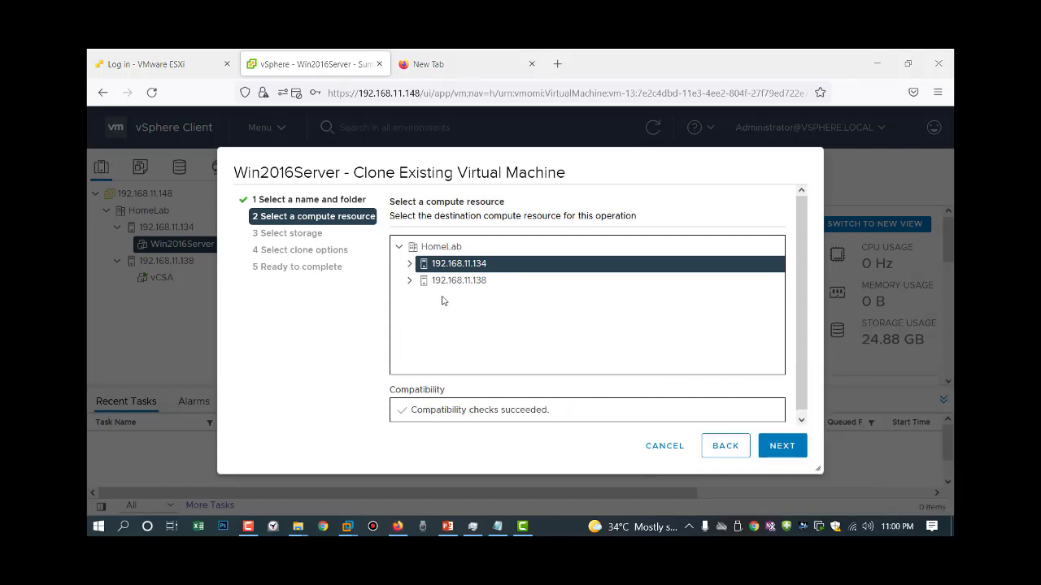
click(448, 284)
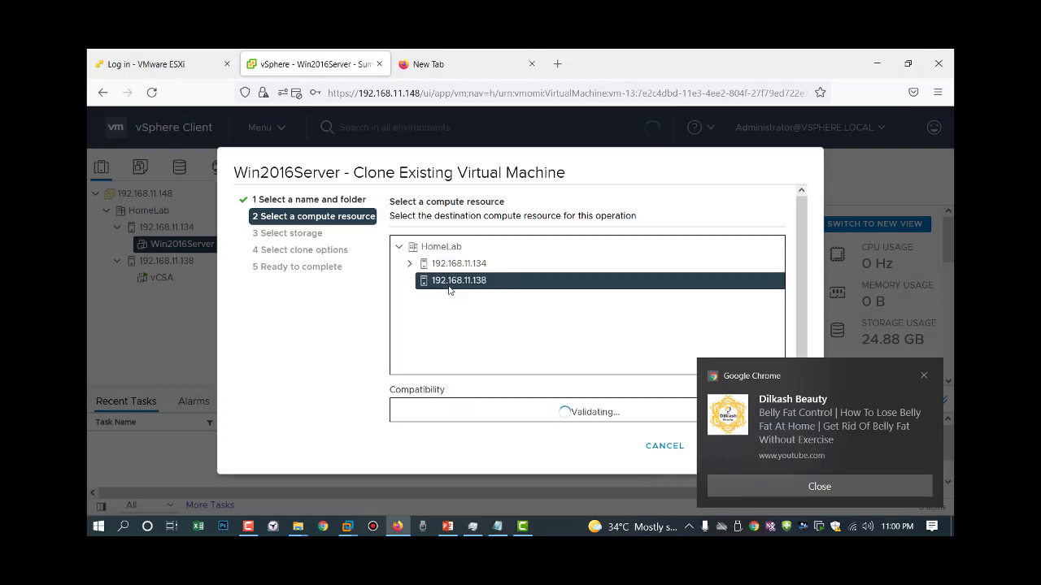
click(924, 375)
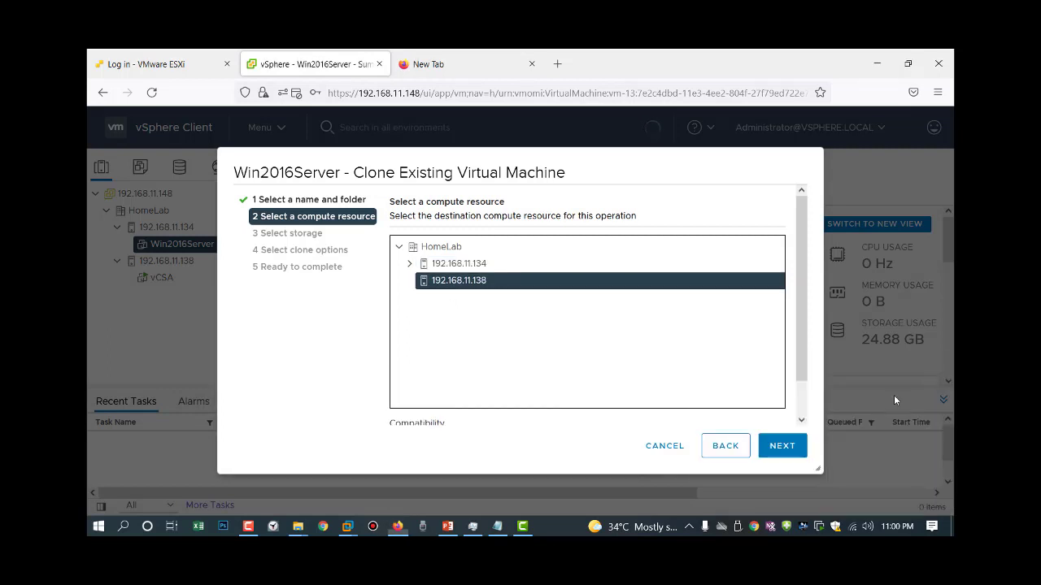
click(778, 447)
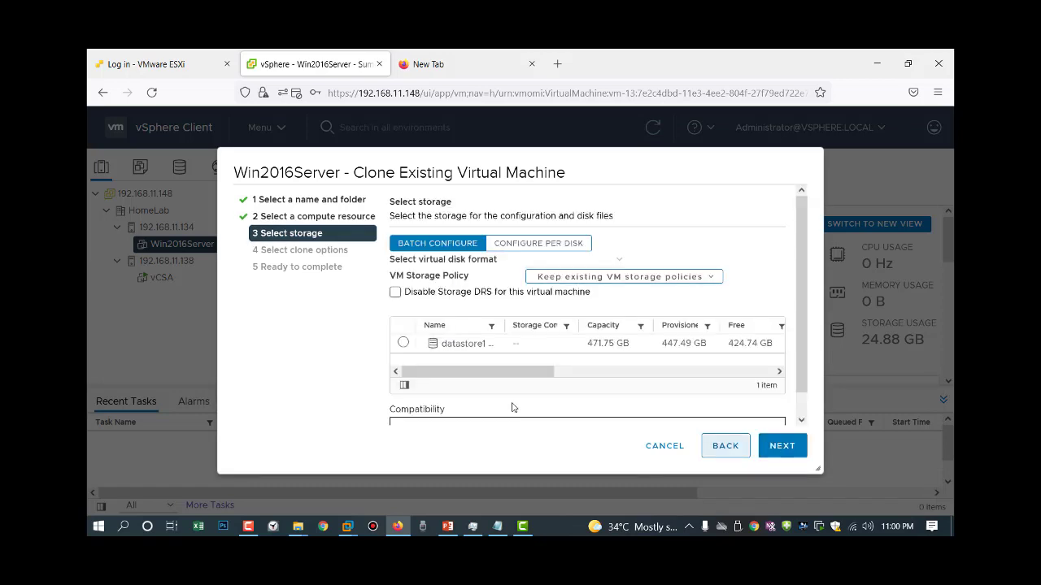
click(402, 344)
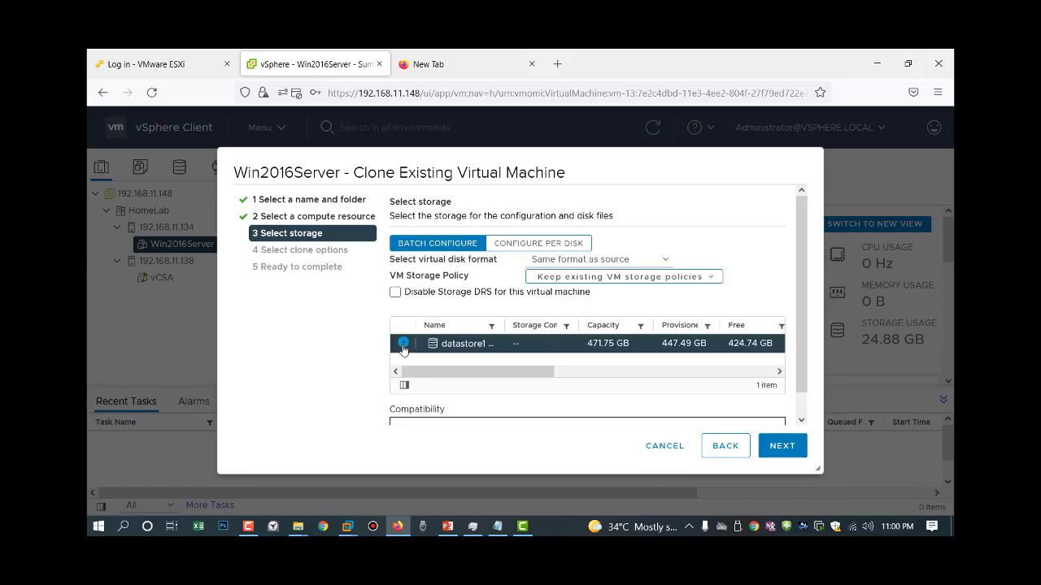
click(779, 447)
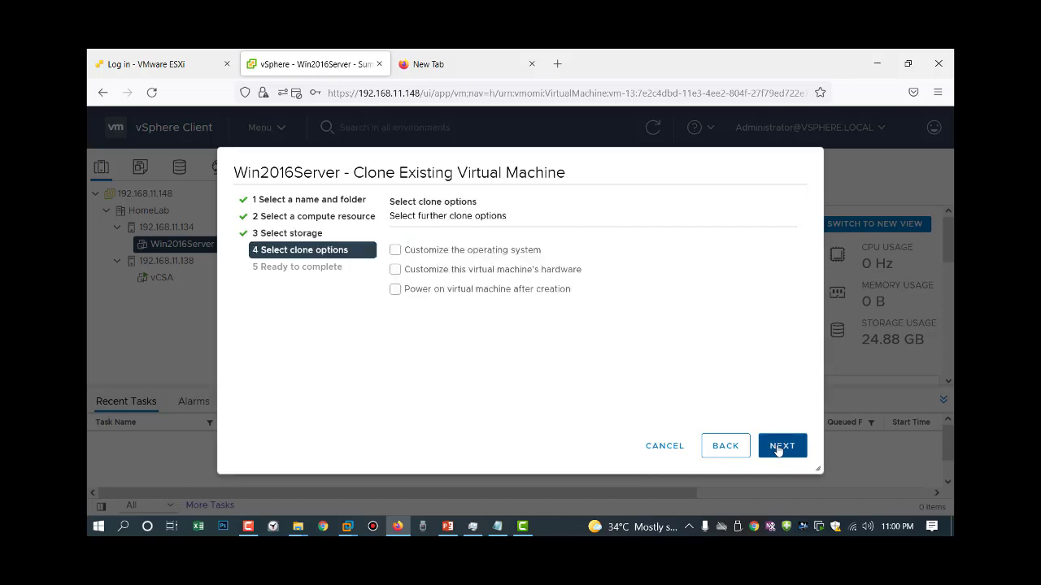
- Set the clone options to customize the operating system and power on the virtual machine after creation
click(396, 253)
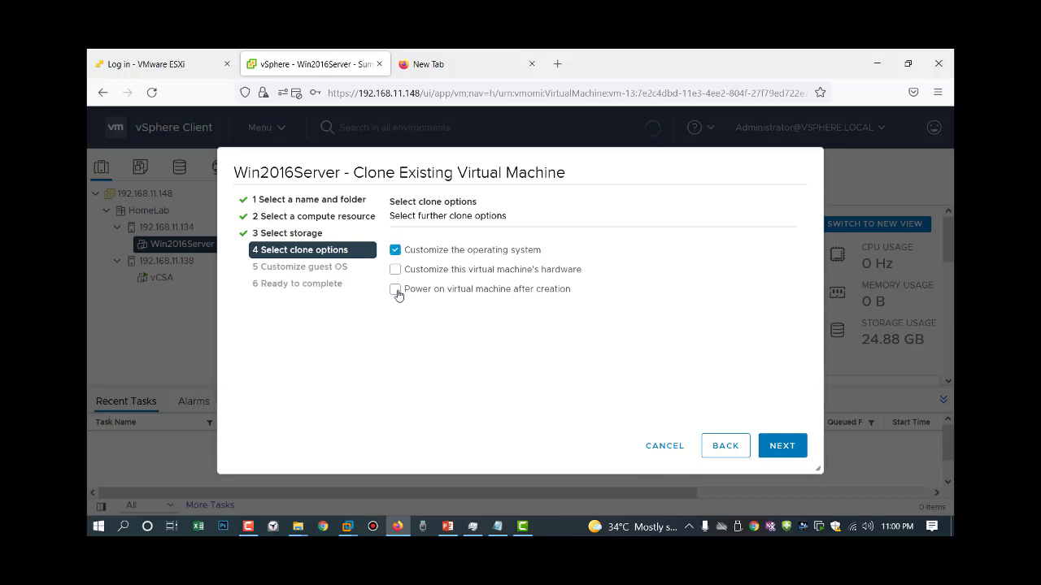
click(396, 292)
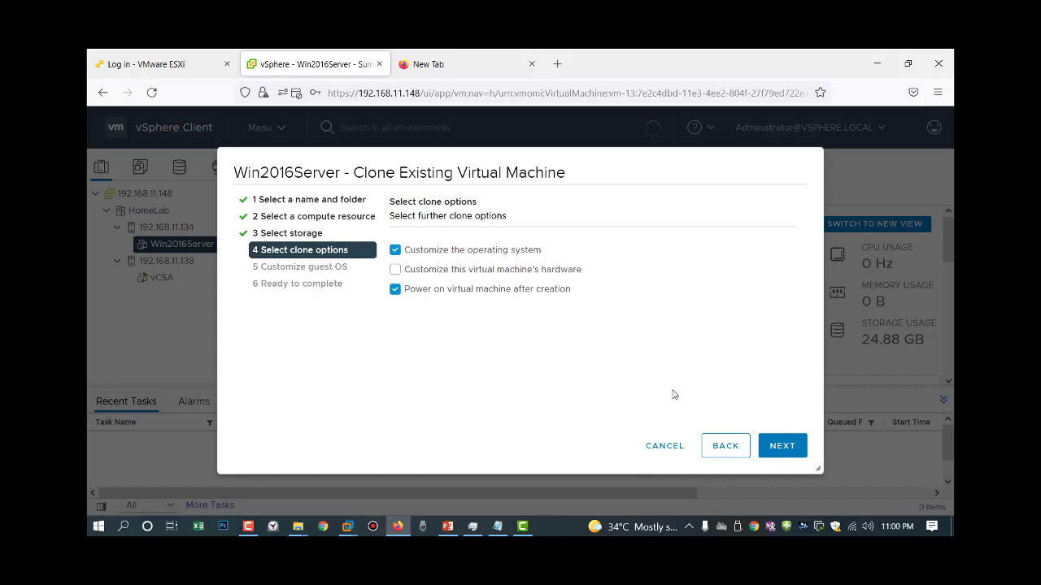
click(773, 448)
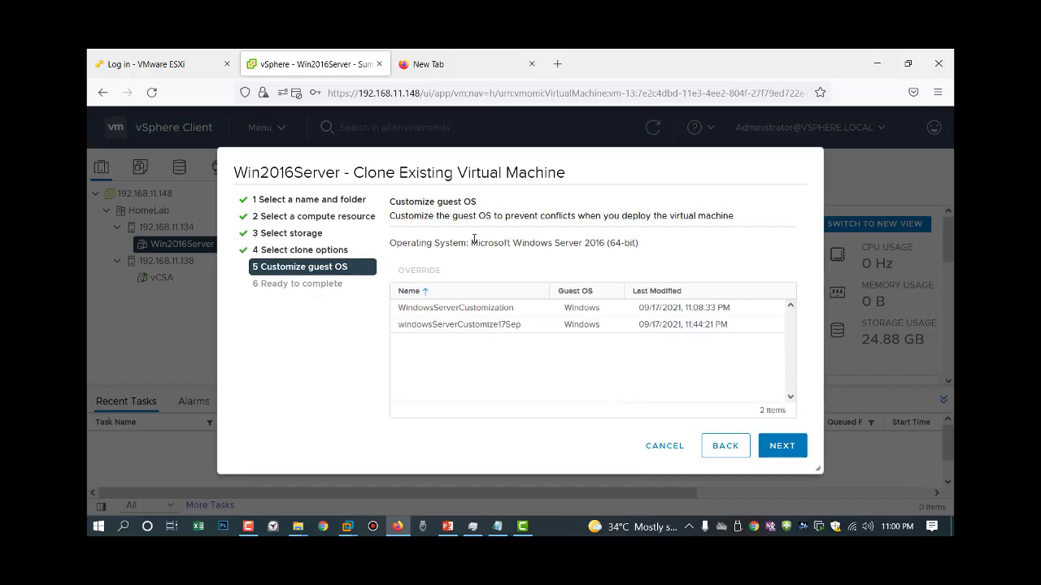
- Apply the windowsServerCustomize17Sep specification to the clone's guest OS, and review the summary and start the clone creation
click(435, 324)
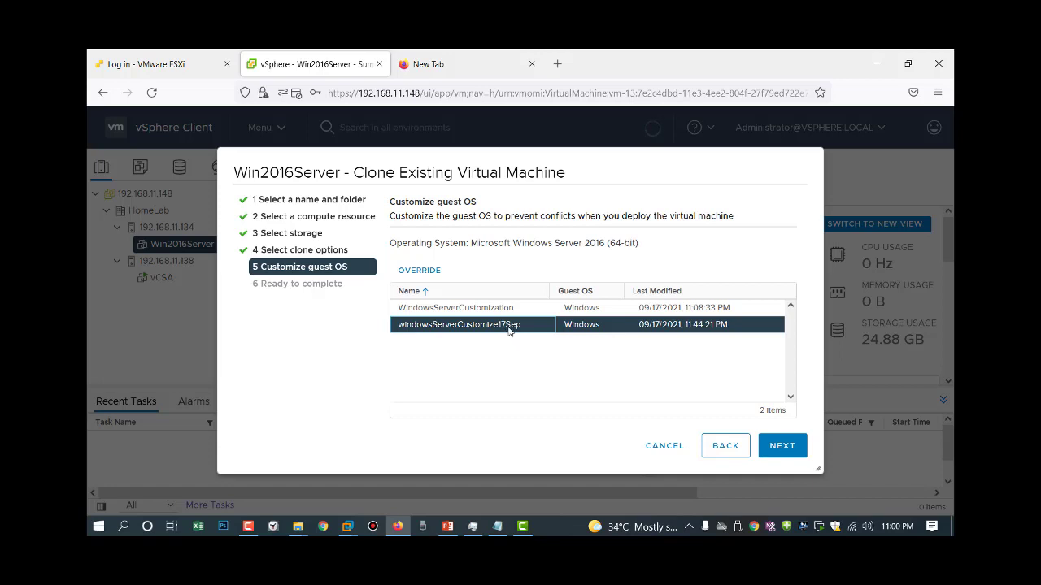
click(784, 451)
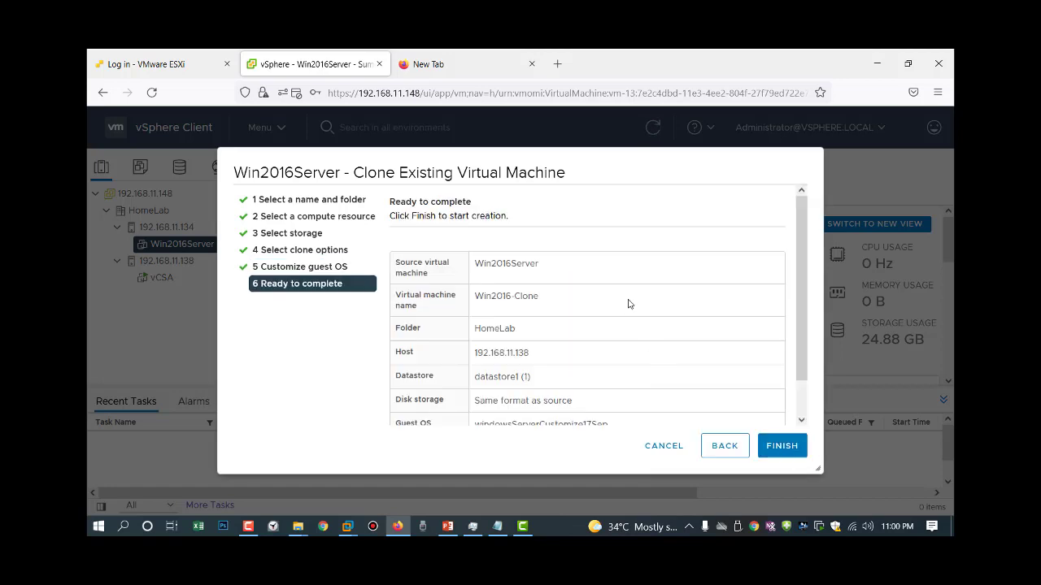
drag(806, 344, 810, 408)
click(779, 449)
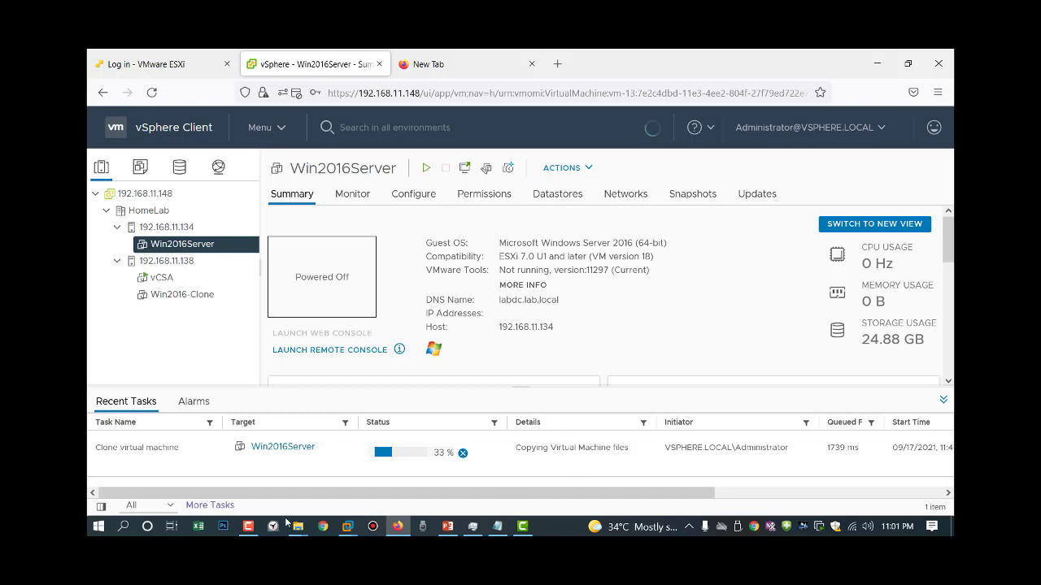
click(249, 526)
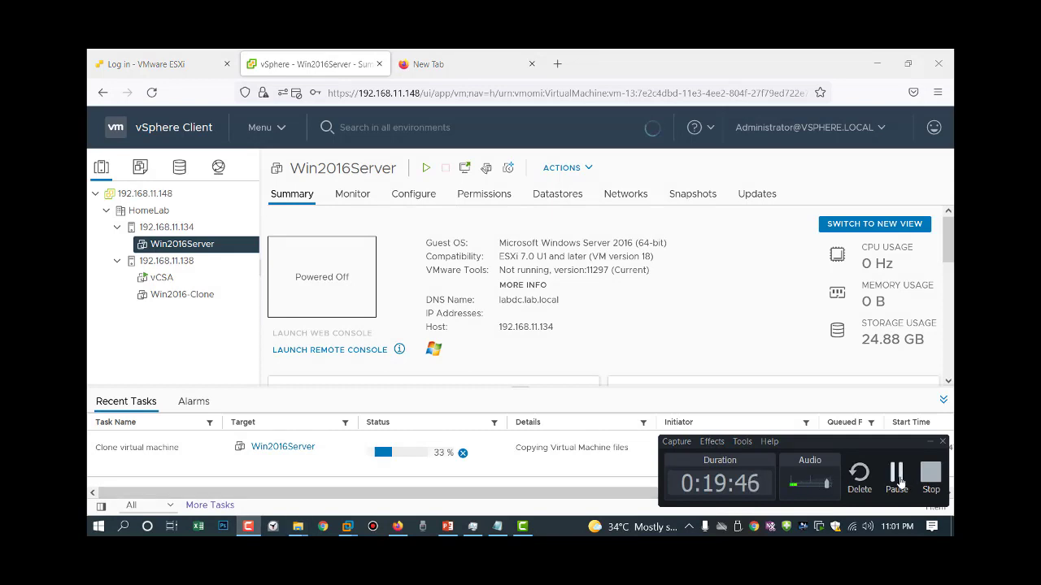
click(896, 480)
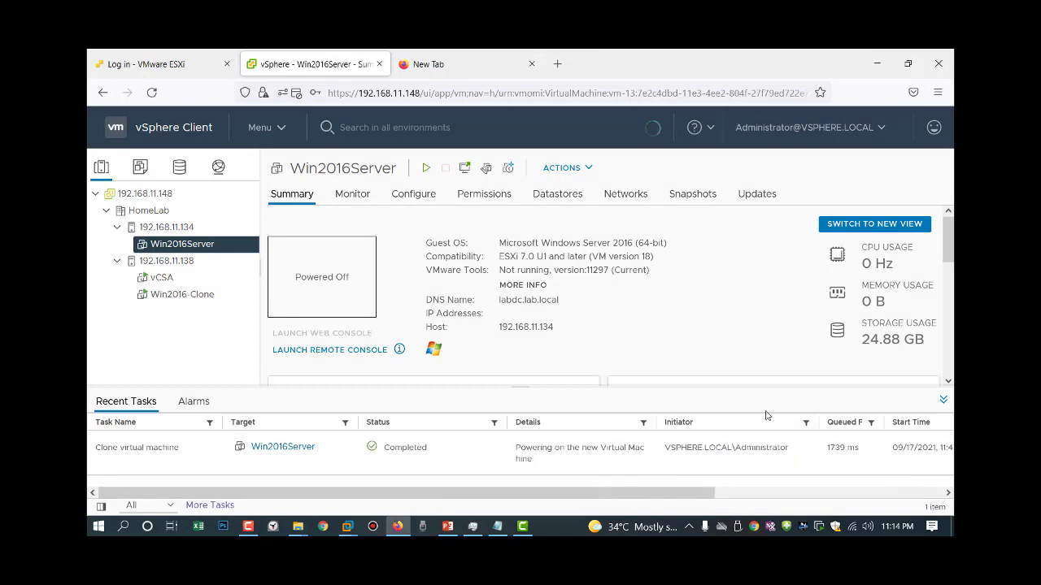
- Open the Win2016-Clone virtual machine's summary, and switch to PowerPoint to review the lesson topics on creating a clone and a template
click(181, 296)
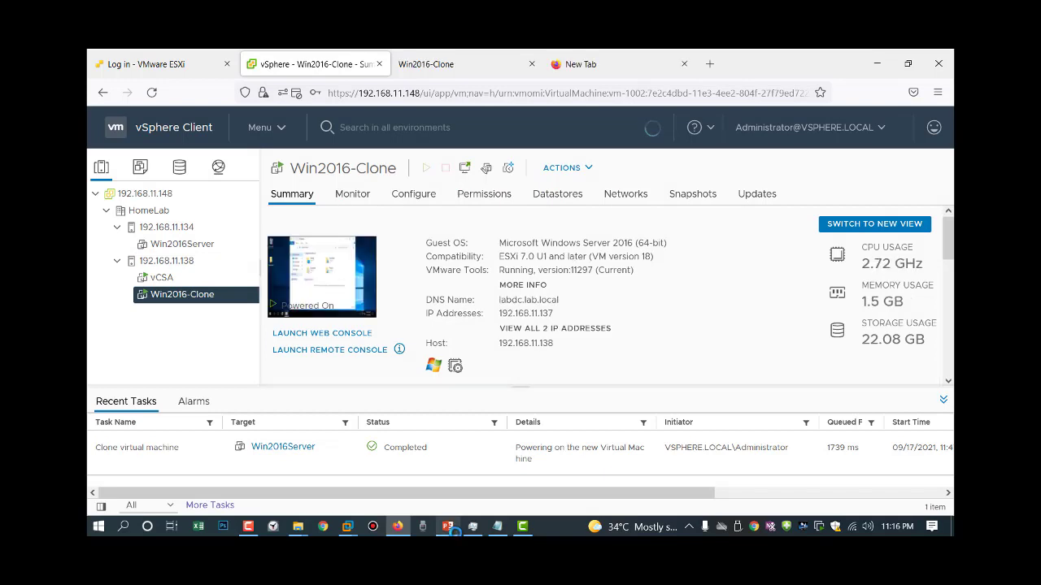
click(449, 528)
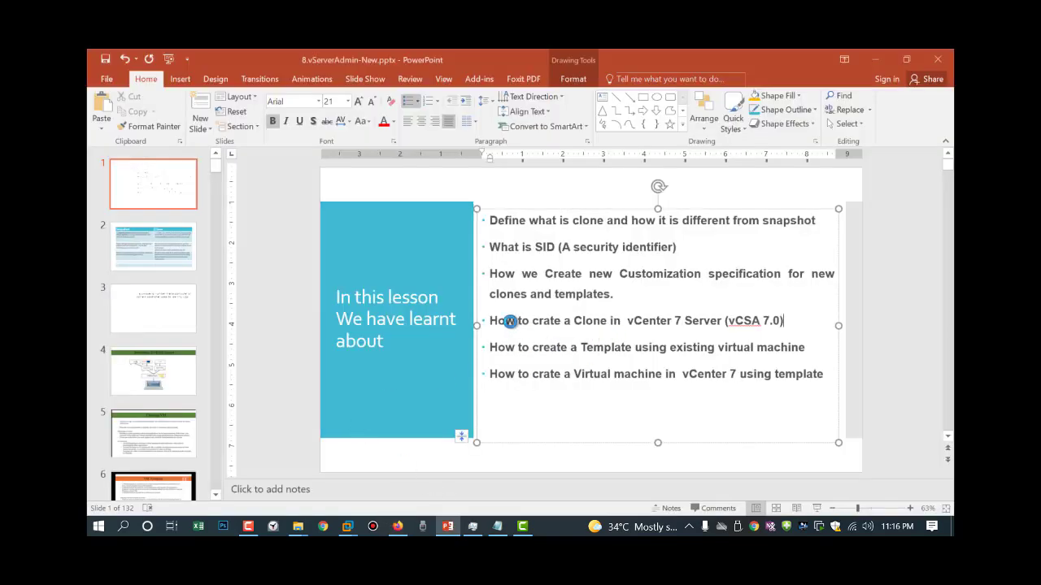
mouse_move(487, 321)
mouse_down()
mouse_move(639, 332)
mouse_move(770, 320)
mouse_move(754, 322)
mouse_up()
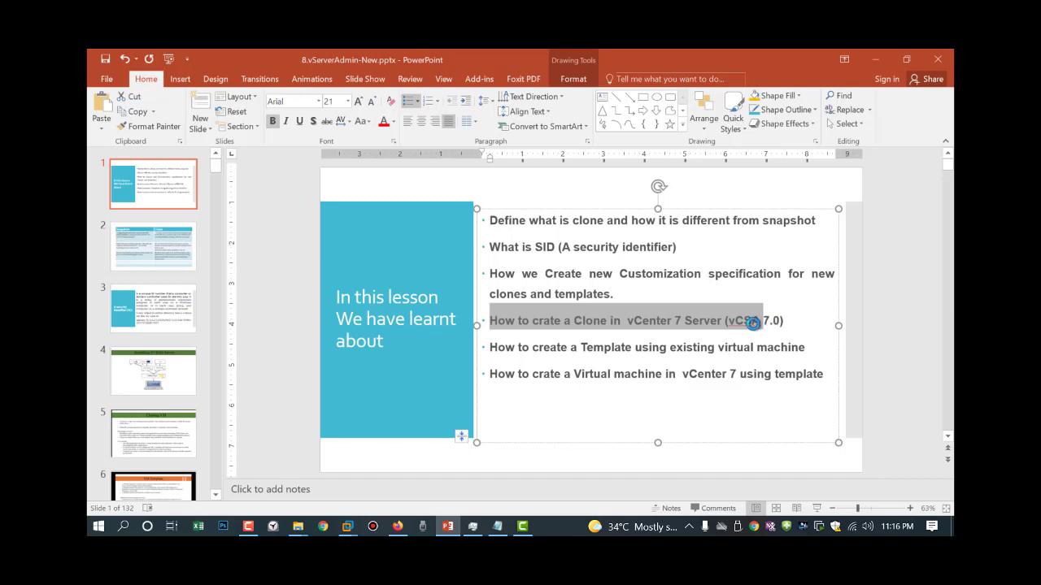
click(497, 346)
drag(497, 345, 802, 348)
click(621, 413)
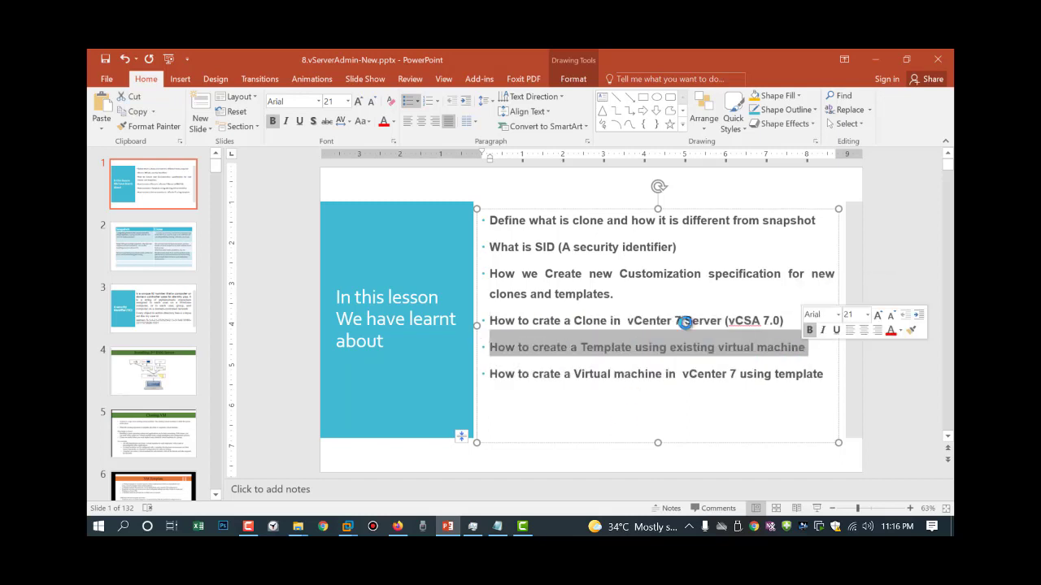
- Check the vSphere inventory, and switch to PowerPoint to present the VM Template slide full screen
click(867, 65)
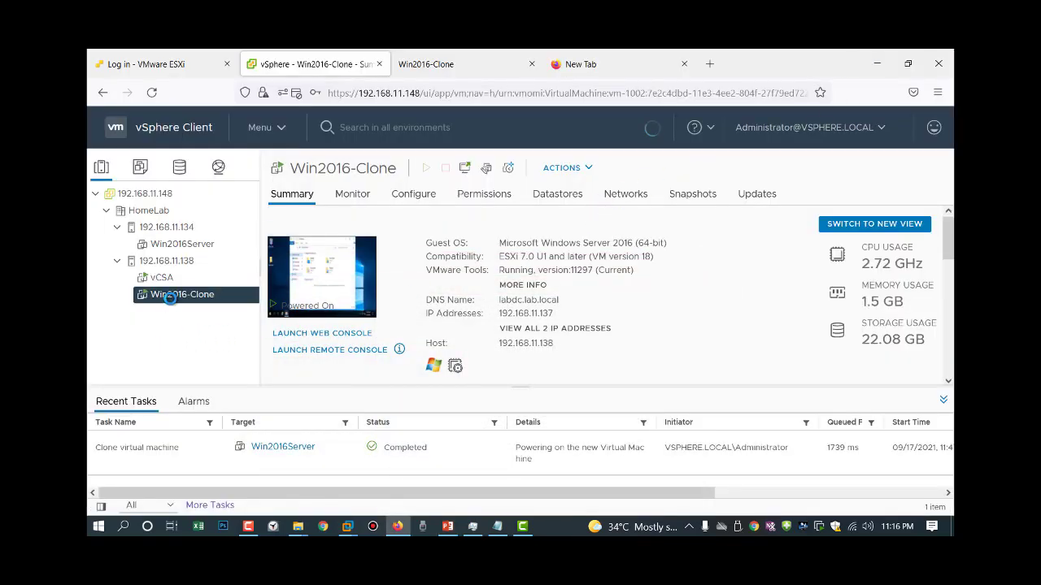
right_click(172, 244)
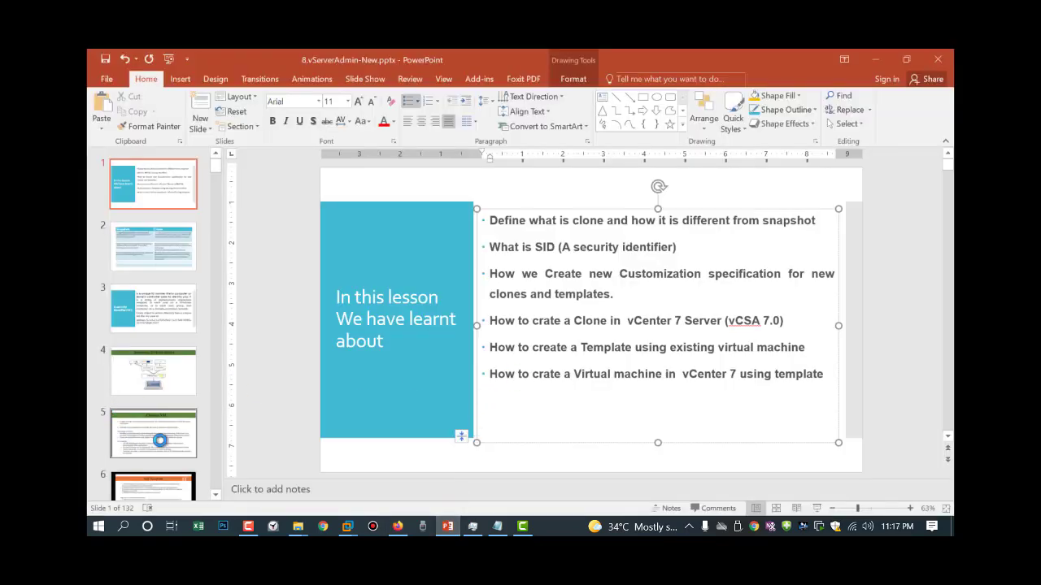
click(163, 479)
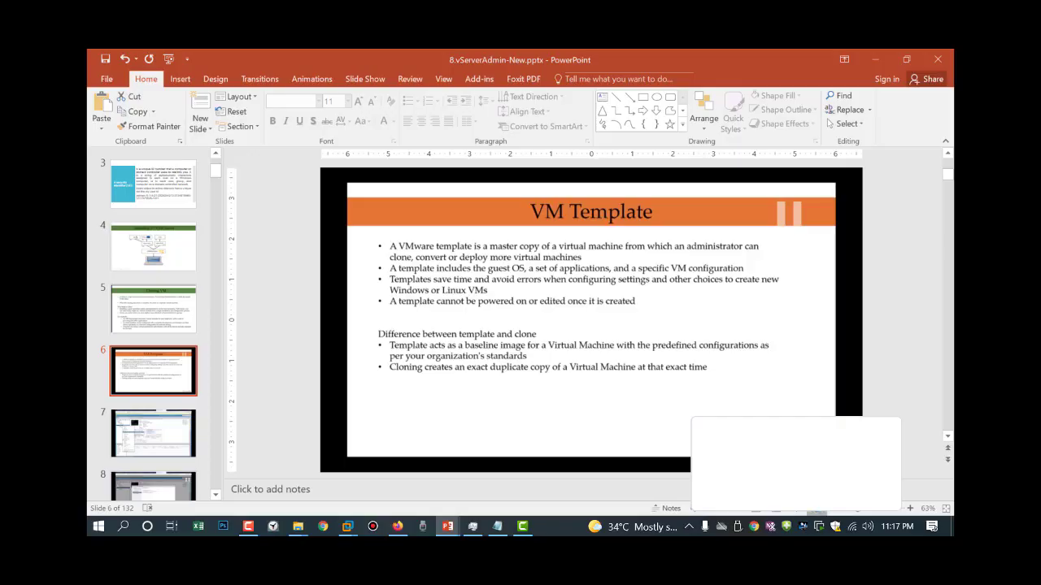
key(shift+F5)
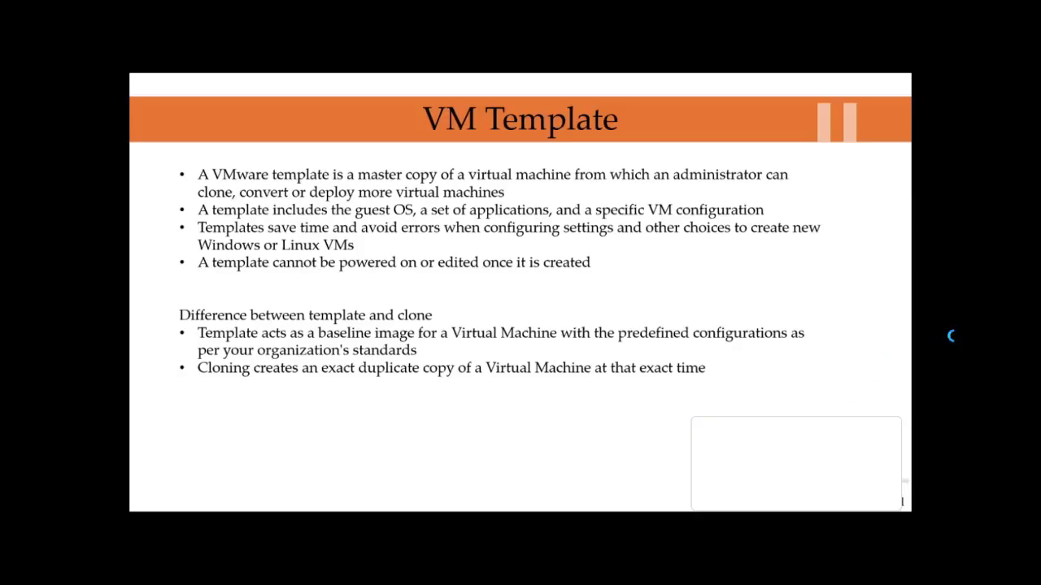
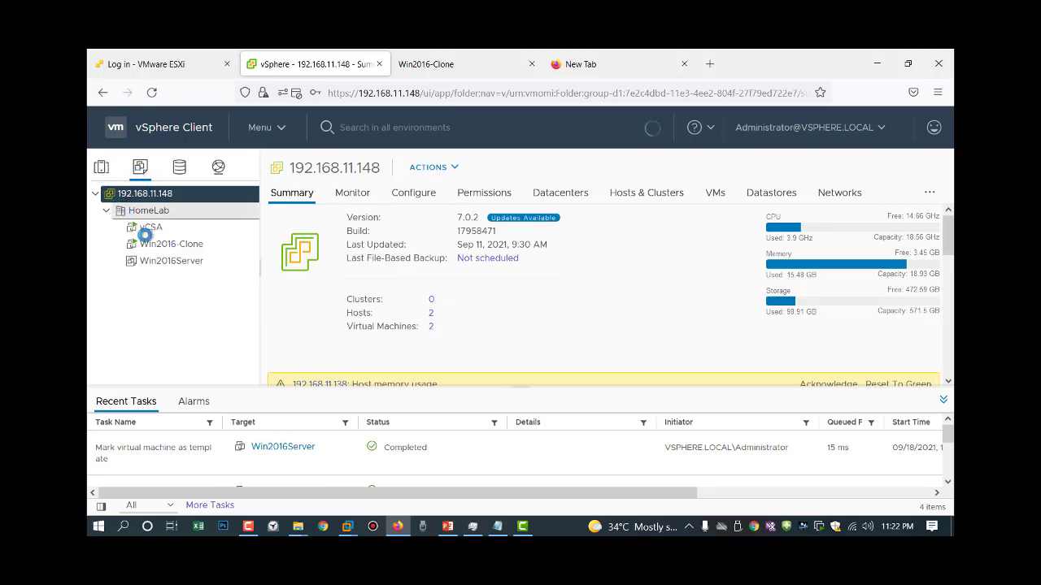
- Compare the Hosts and Clusters inventory with VMs and Templates to locate the Win2016Server template
click(101, 168)
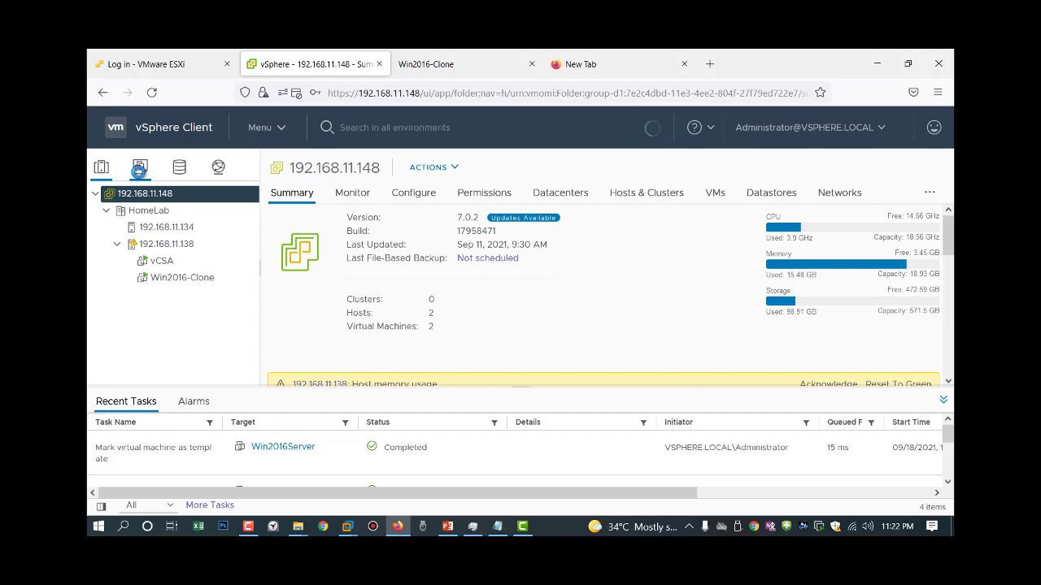
click(139, 167)
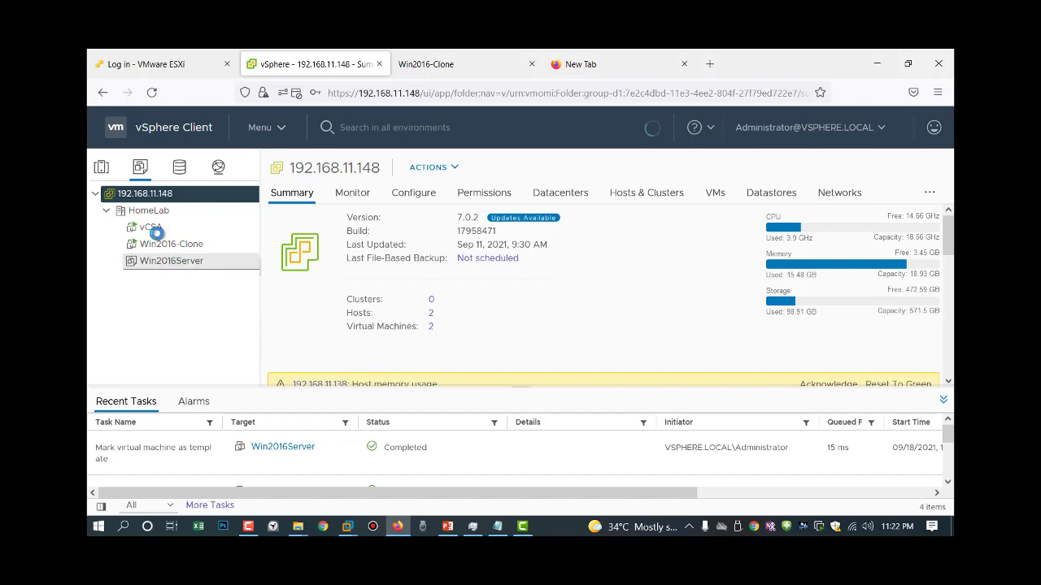
click(101, 167)
click(139, 167)
- Start deploying a new VM from the Win2016Server template, named winserver2016T and located in HomeLab
right_click(151, 260)
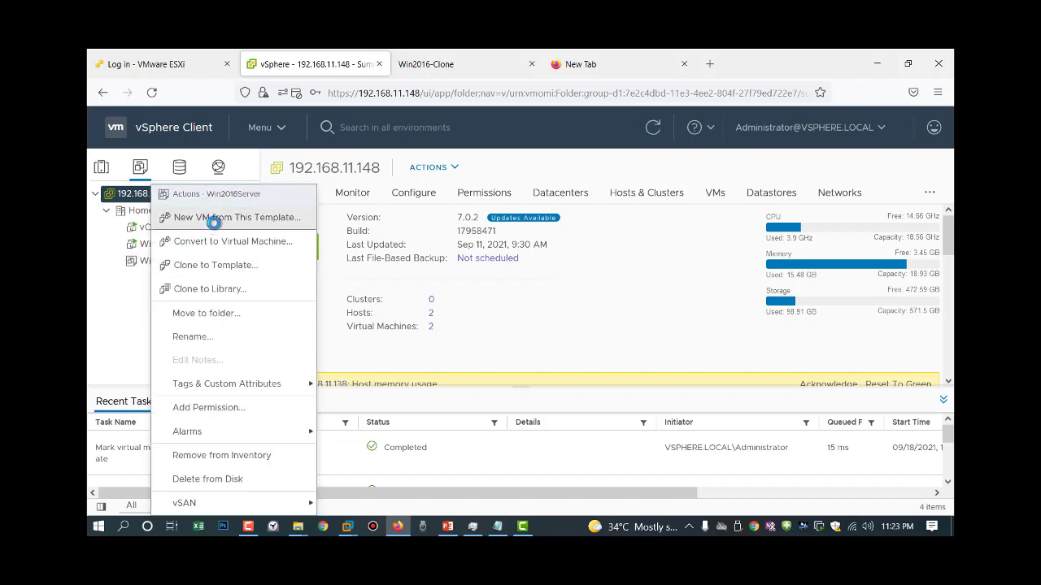
click(216, 218)
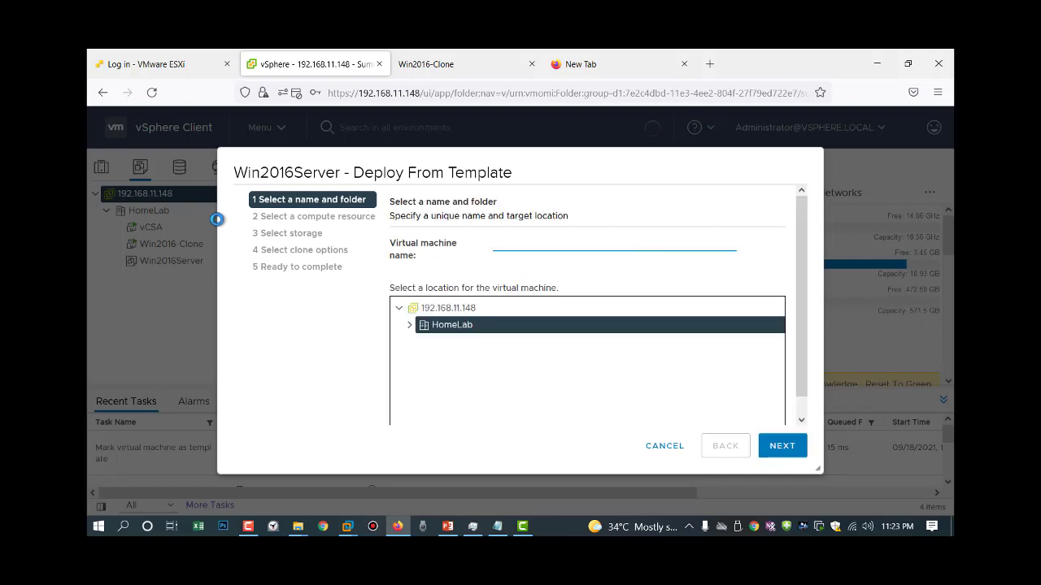
text(winserver2016T)
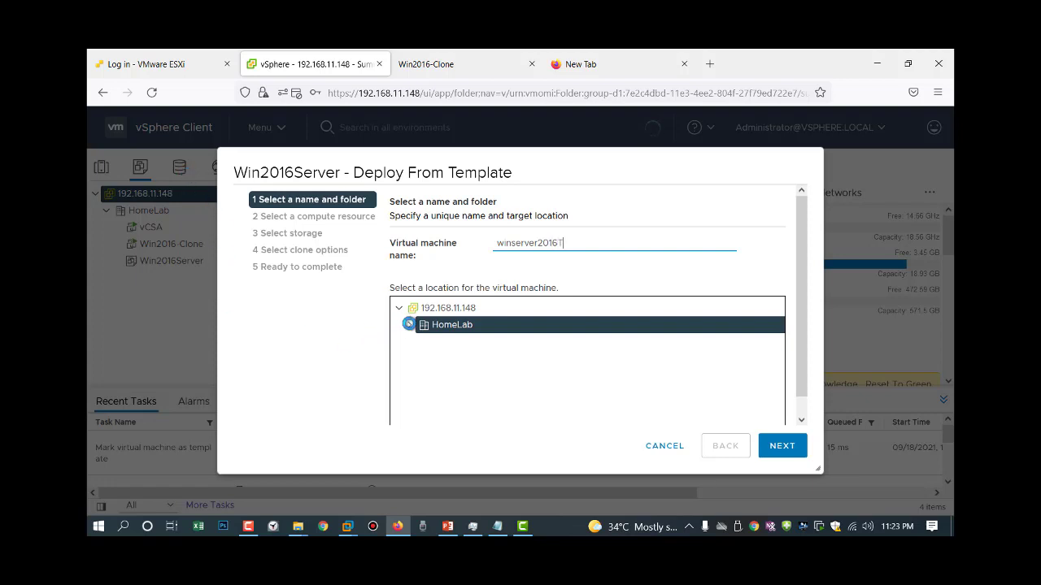
click(409, 325)
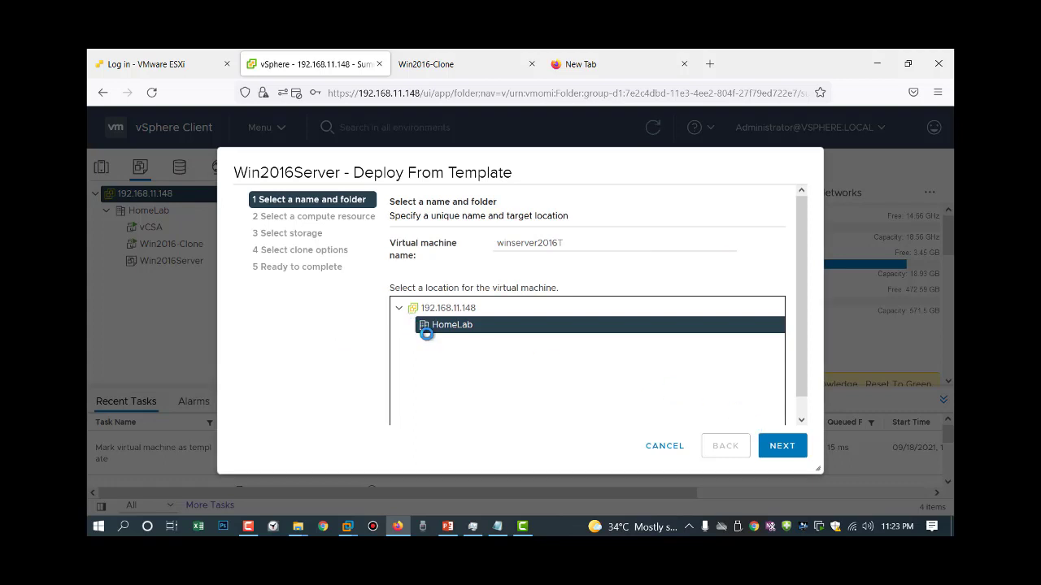
click(768, 440)
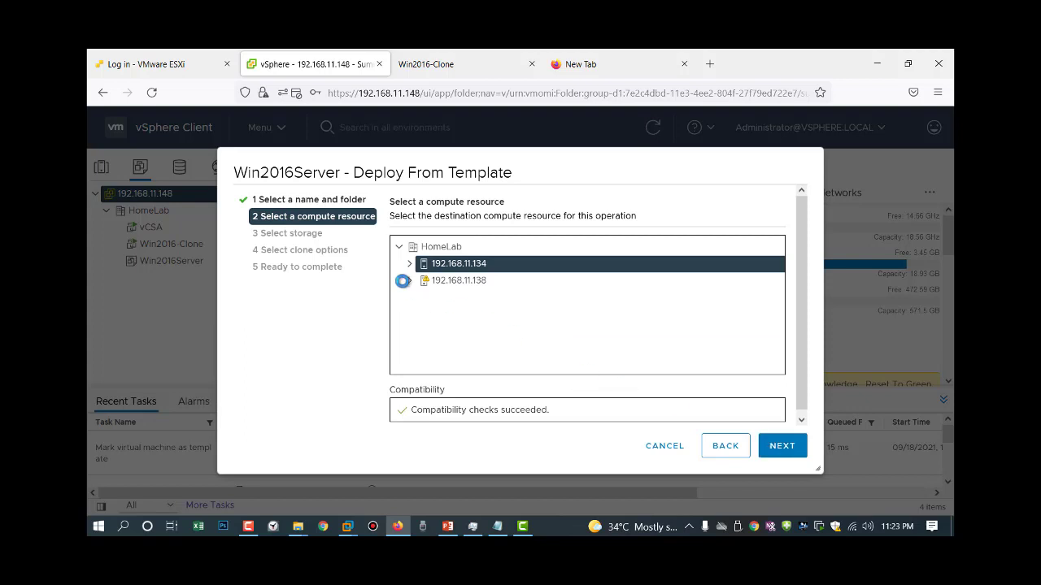
- Choose host 192.168.11.138 as the new VM's compute resource and datastore1 (1) as its storage
click(405, 284)
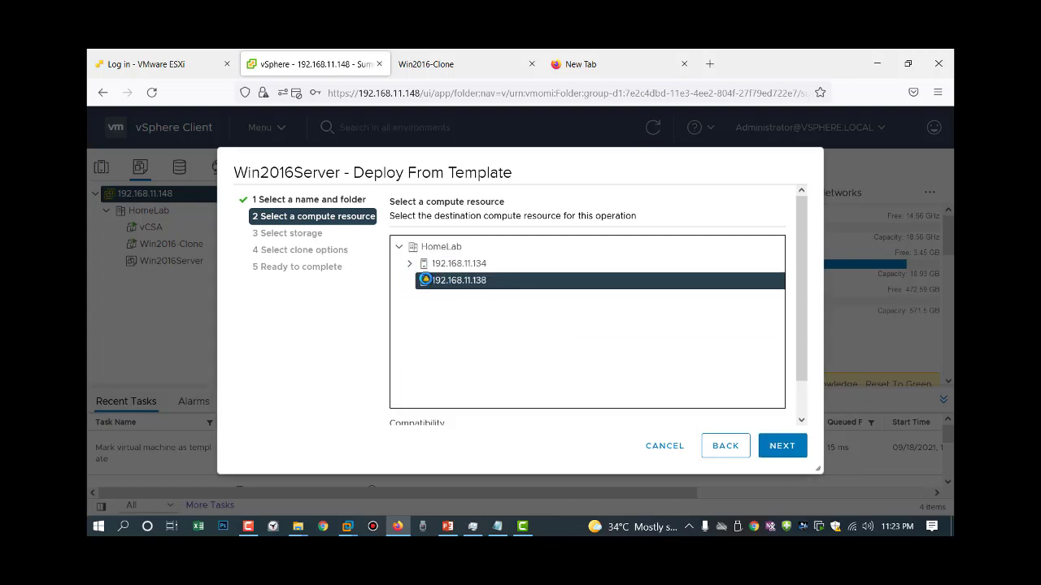
click(775, 439)
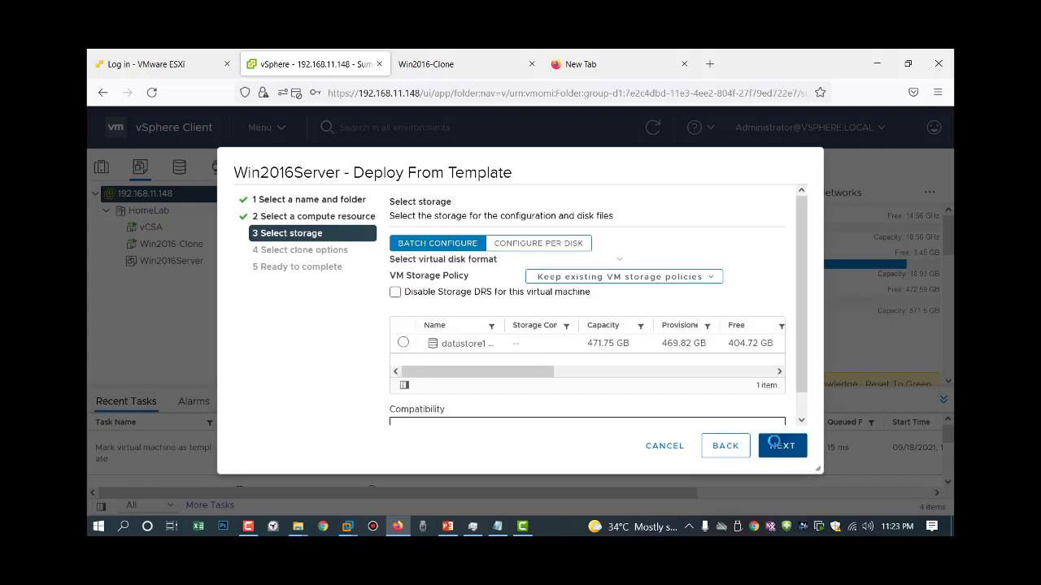
click(400, 341)
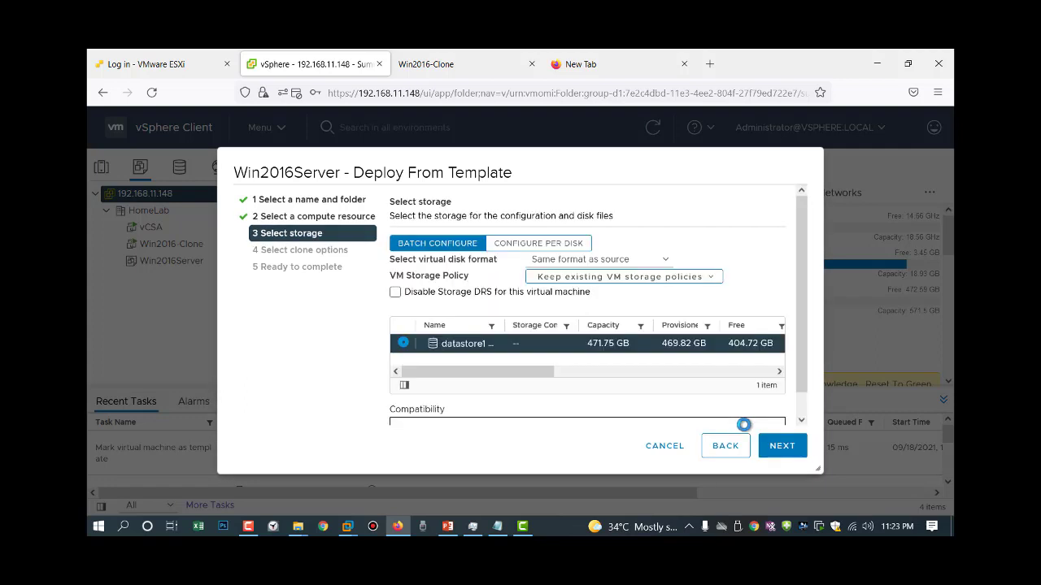
click(783, 446)
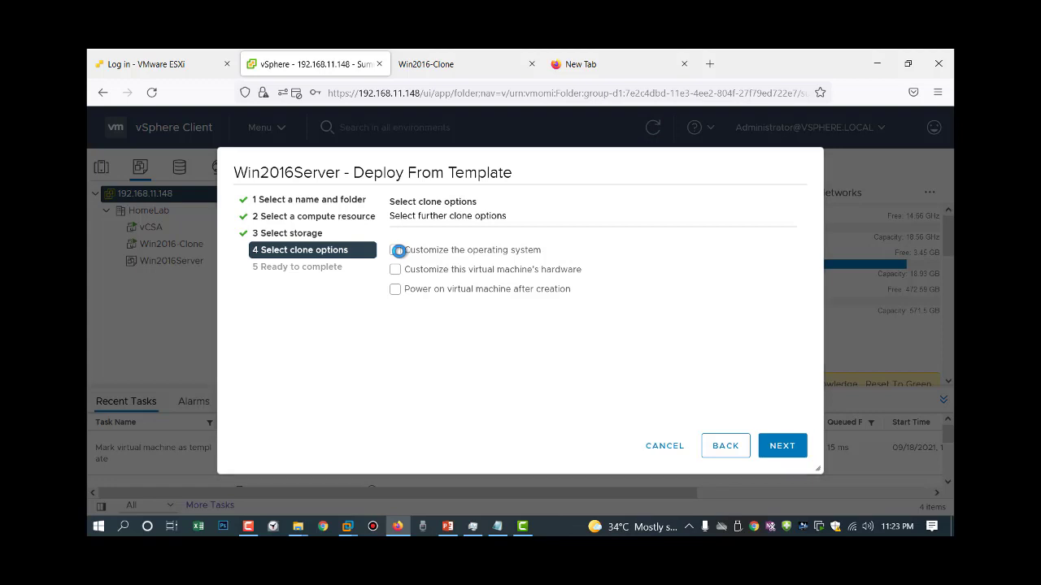
- Set the deployment to customize the operating system and power on the virtual machine after creation
click(399, 251)
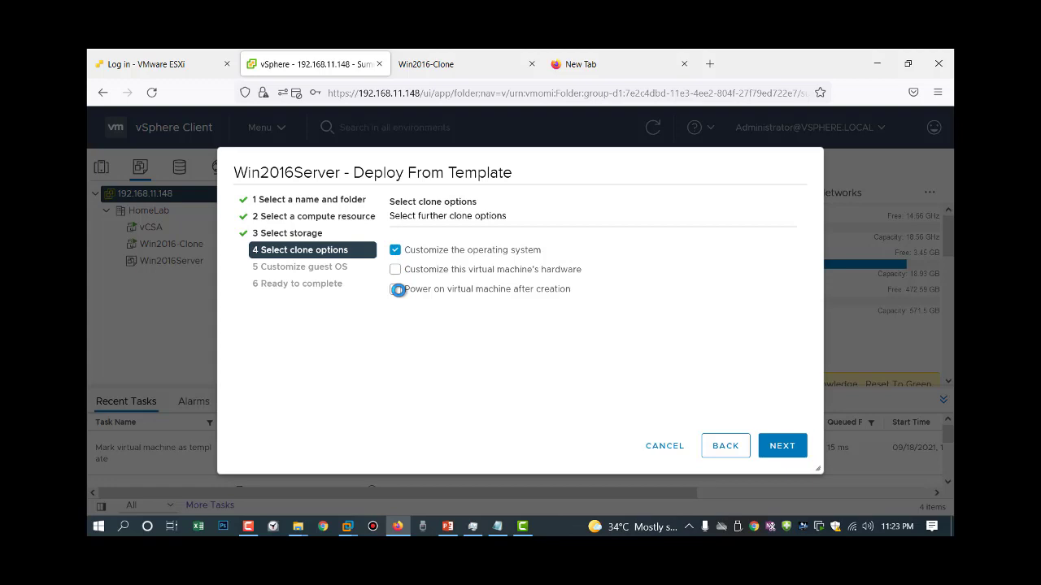
click(397, 290)
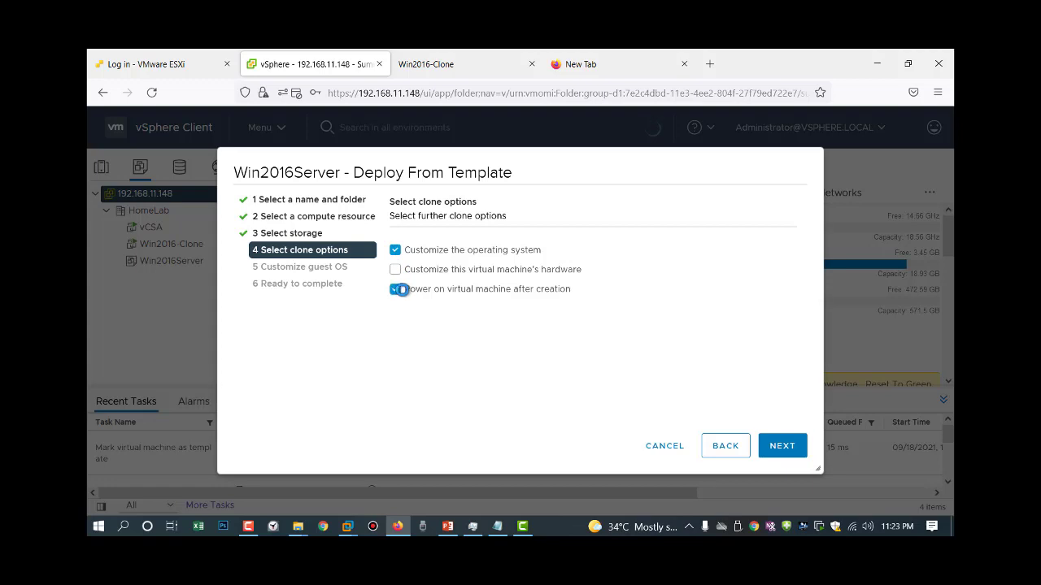
click(781, 448)
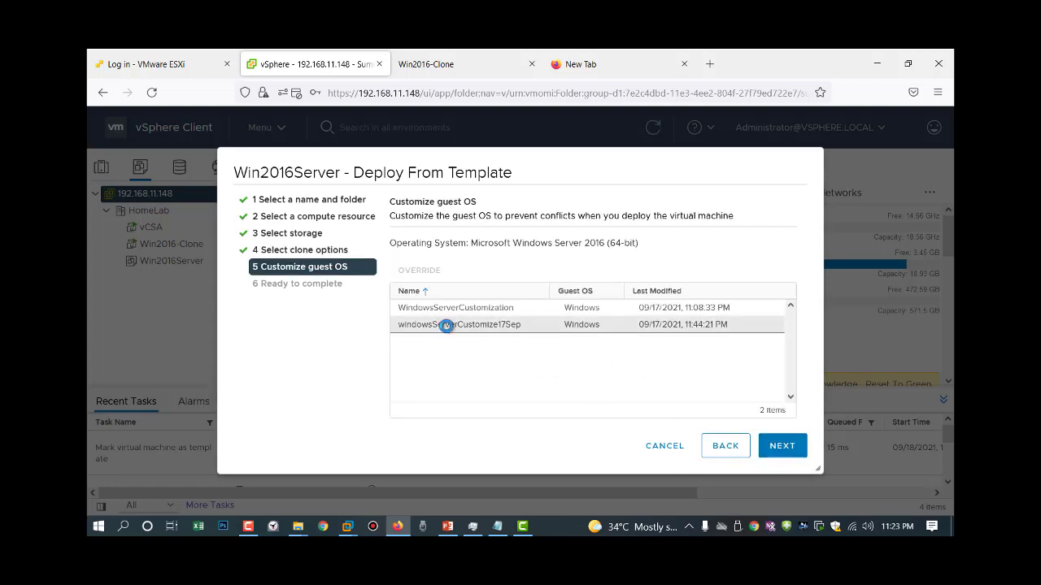
- Apply the windowsServerCustomize17Sep specification to the guest OS and finish the deployment from the template
click(445, 326)
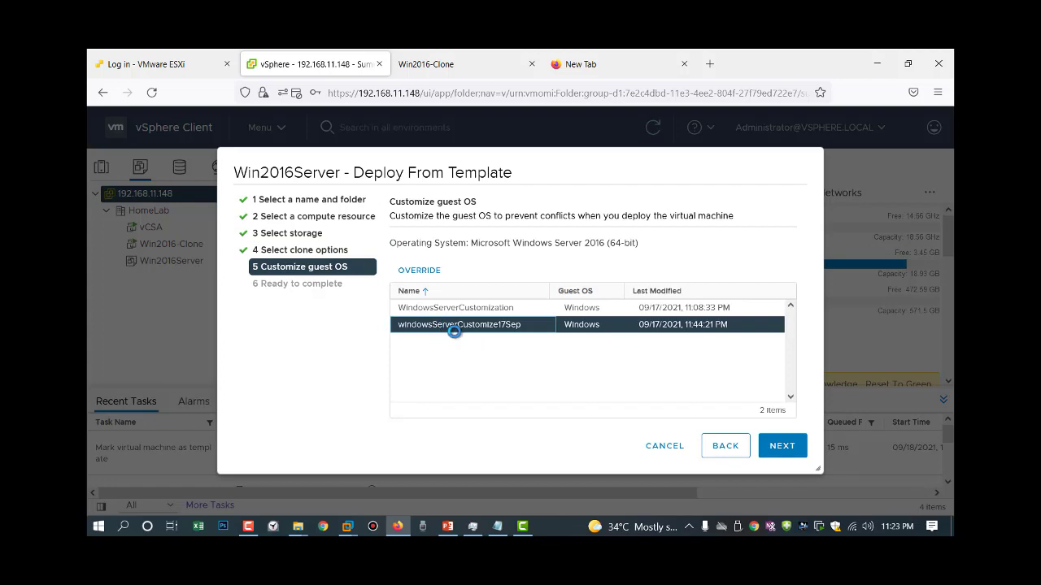
click(781, 446)
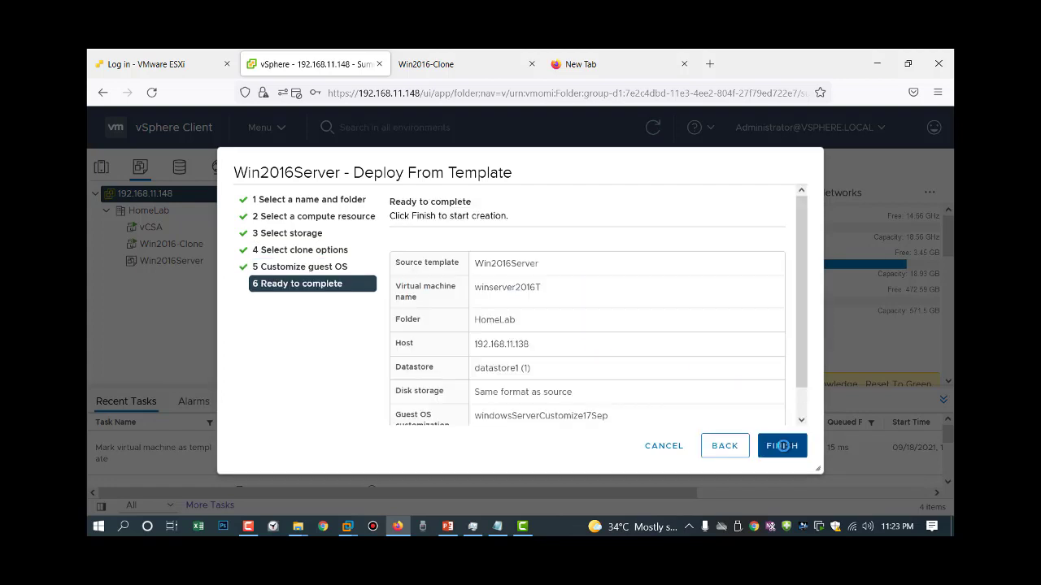
click(782, 445)
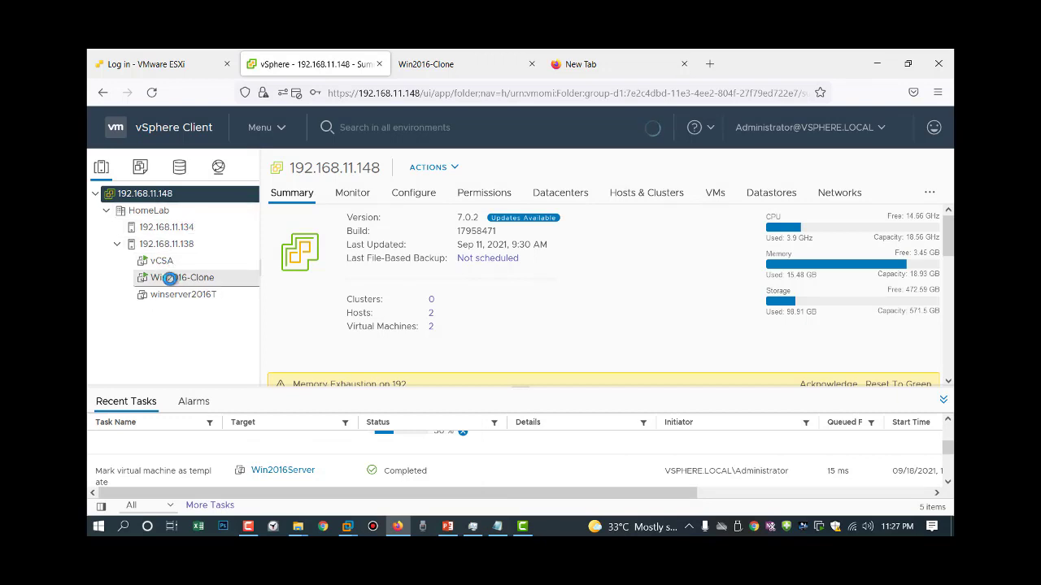
- Take a snapshot of the Win2016-Clone virtual machine named "Demo snap", with the virtual machine's memory included
right_click(170, 278)
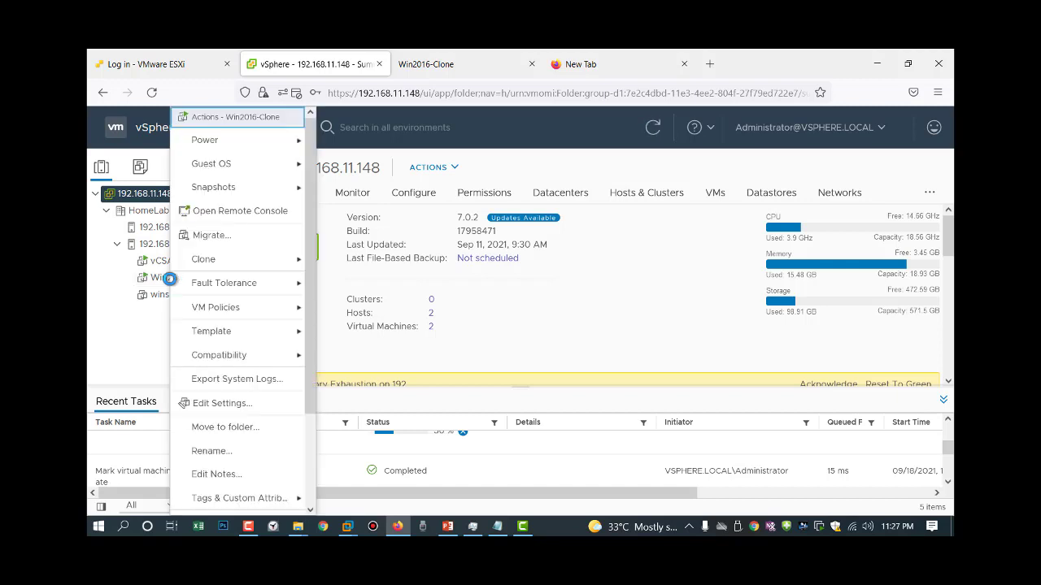
mouse_move(249, 189)
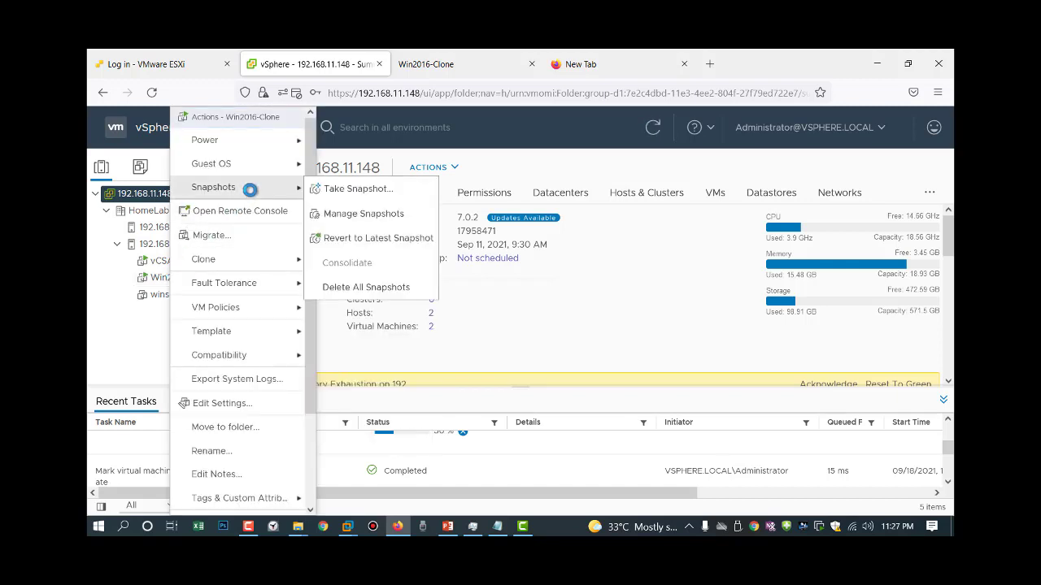
click(380, 195)
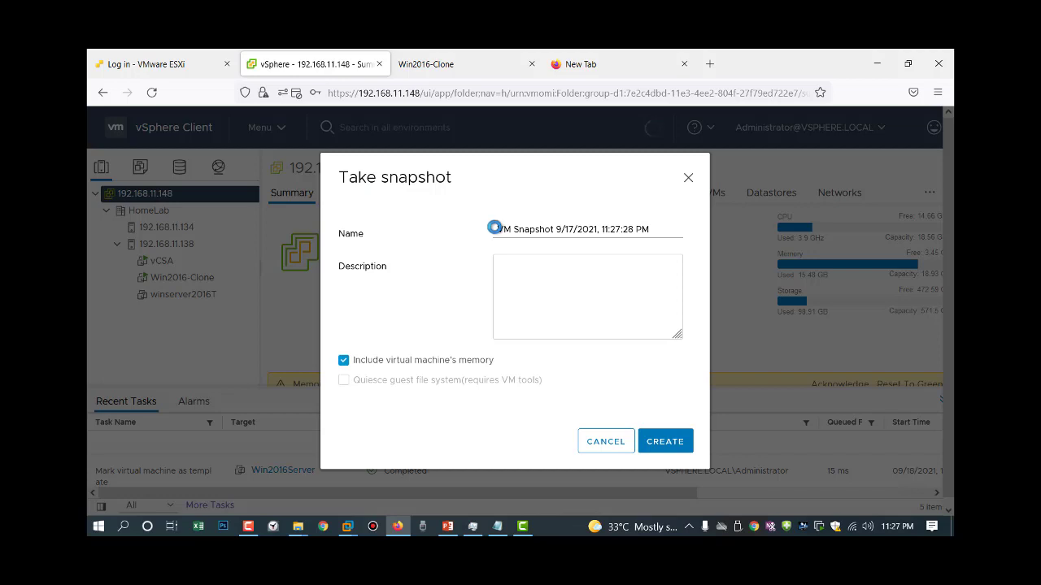
drag(494, 228, 726, 244)
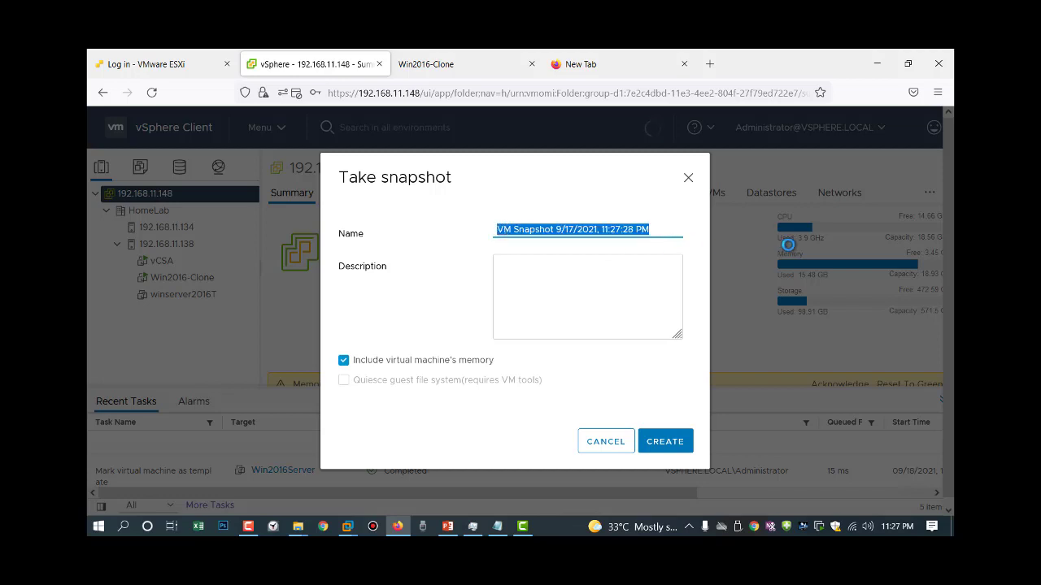
text(Demo)
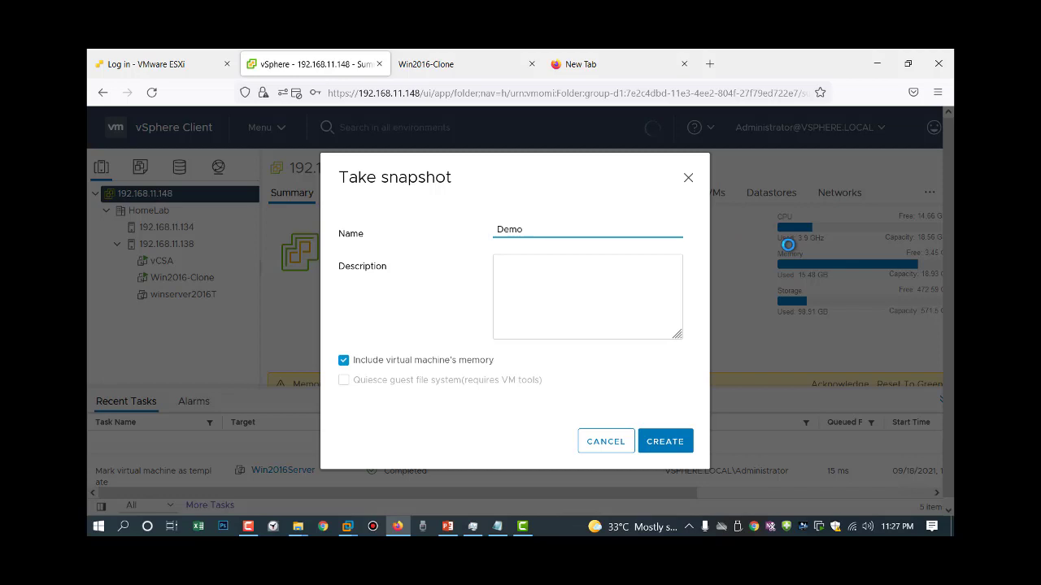
text( sh)
key(BackSpace)
text(nap)
click(678, 435)
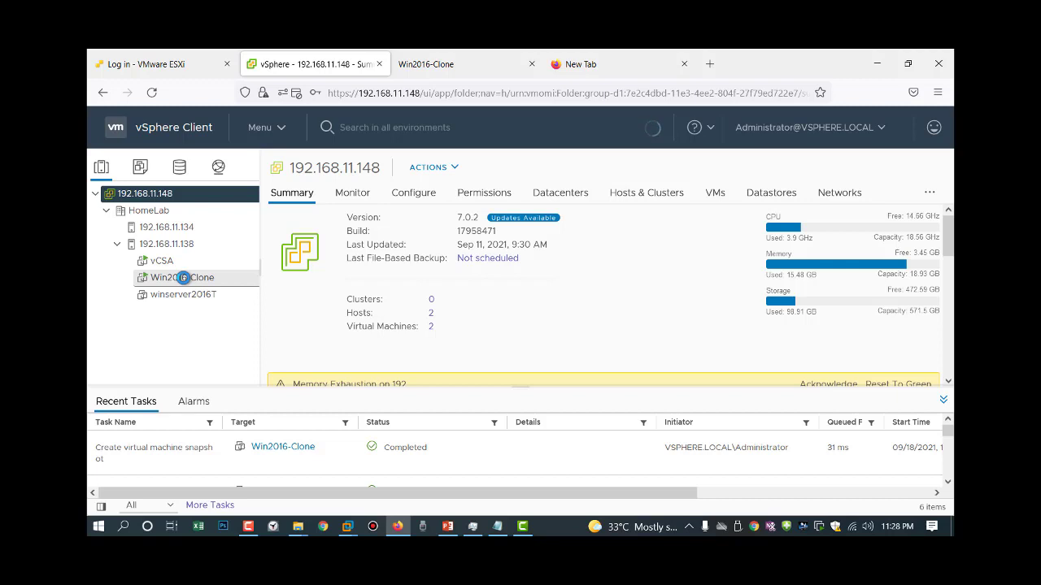
- Open the snapshot manager of Win2016-Clone, and examine the "demo for snapshot" details and the recent tasks
right_click(183, 278)
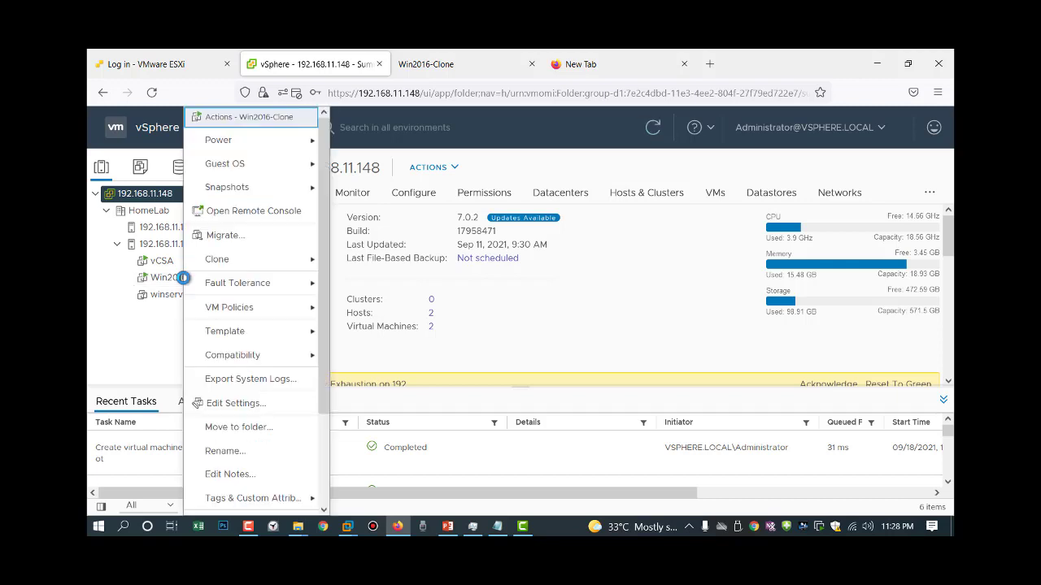
mouse_move(278, 185)
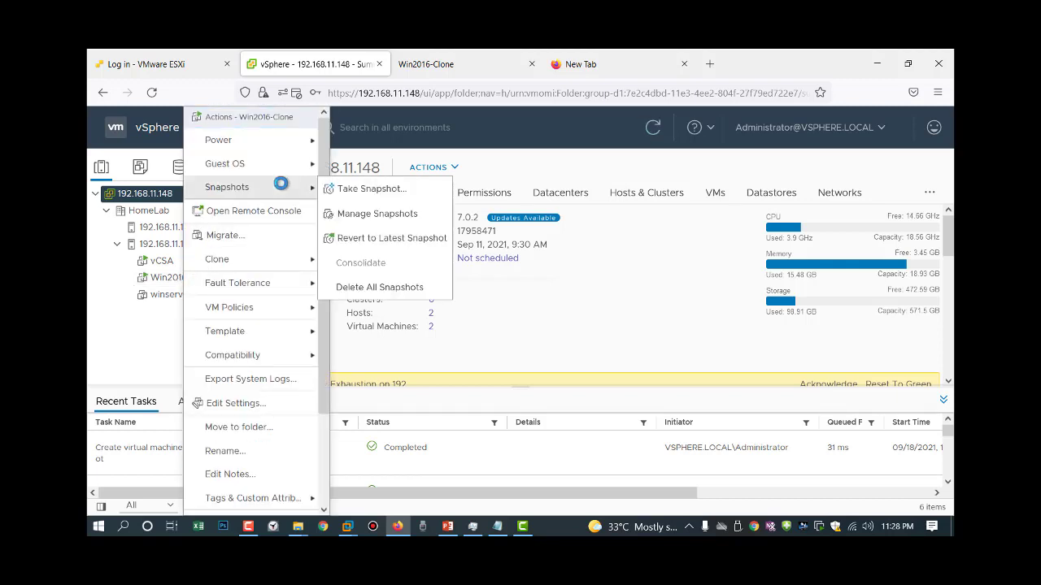
click(418, 214)
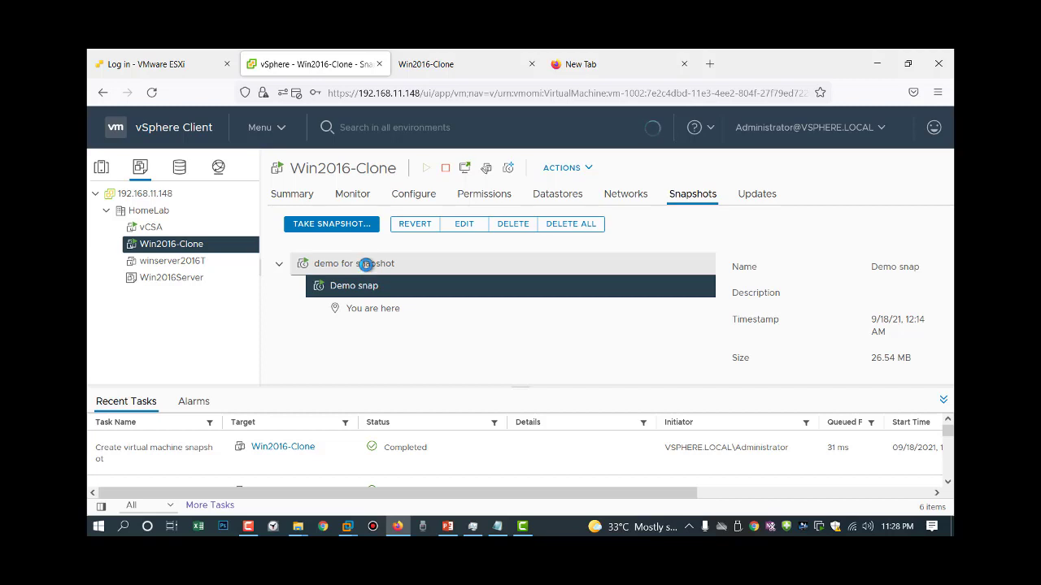
click(366, 265)
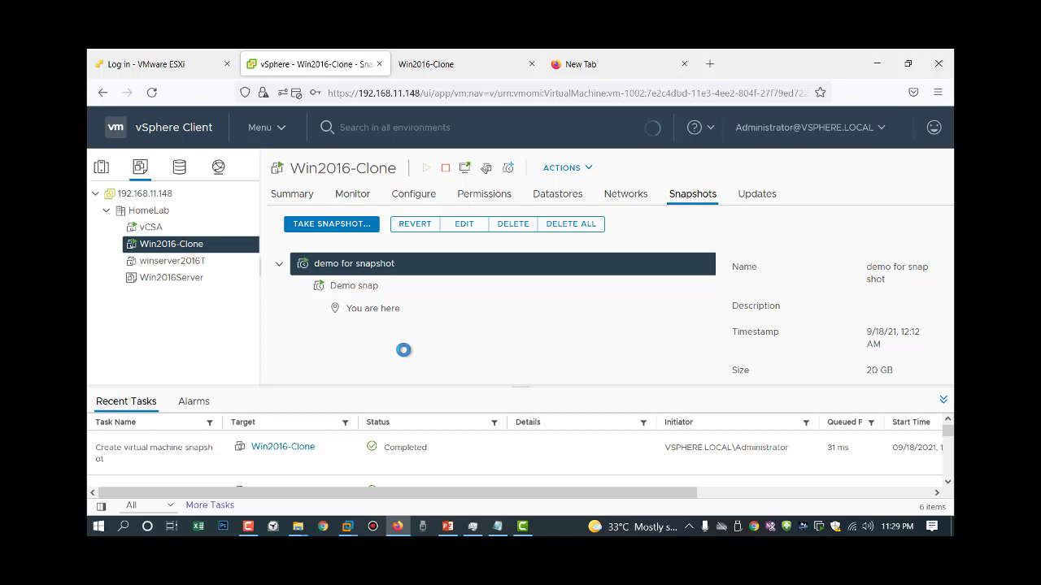
scroll(471, 443, down, 3)
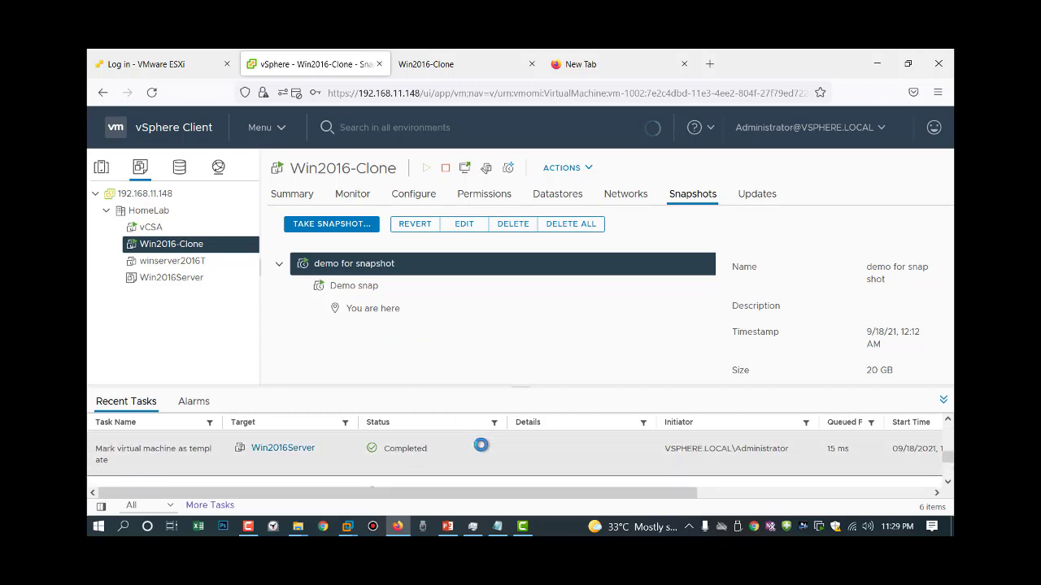
scroll(481, 445, up, 3)
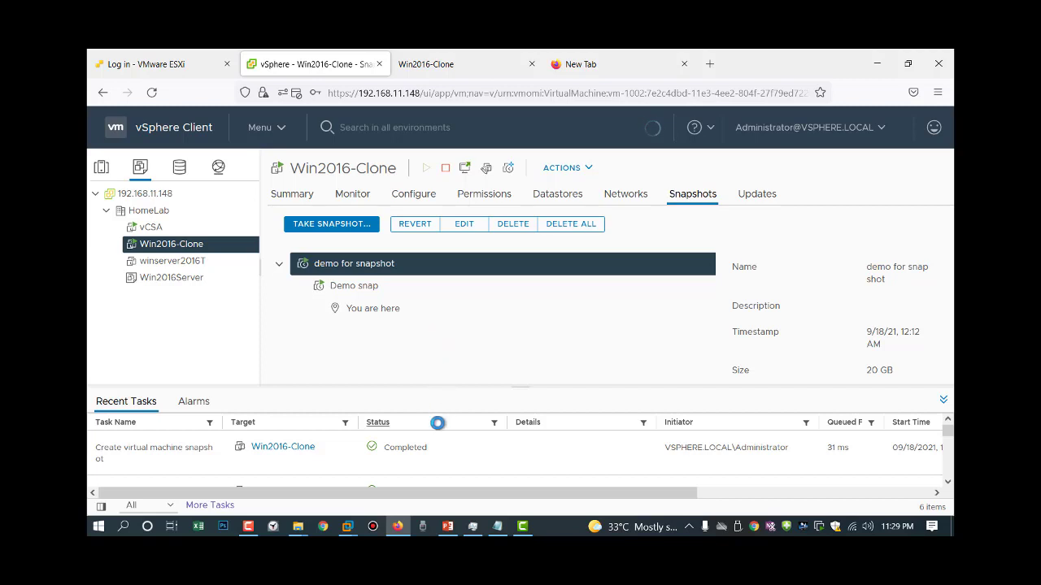
click(522, 527)
click(398, 526)
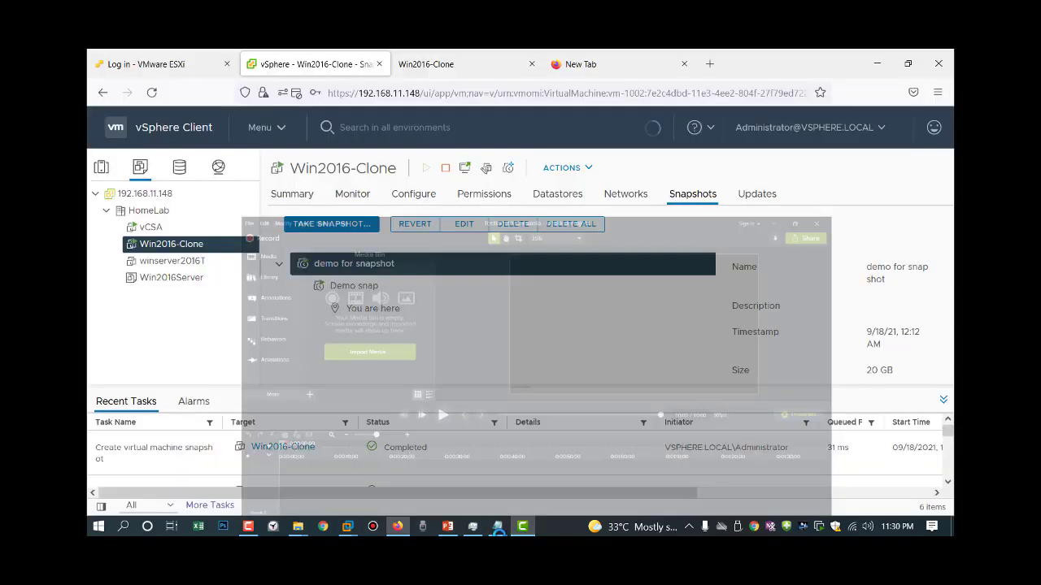
click(248, 527)
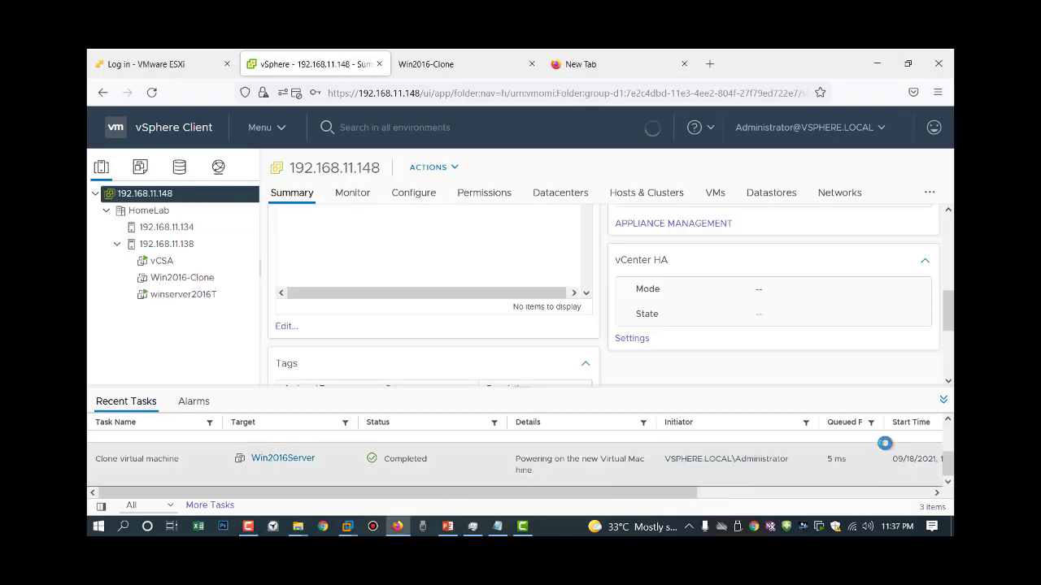
click(246, 525)
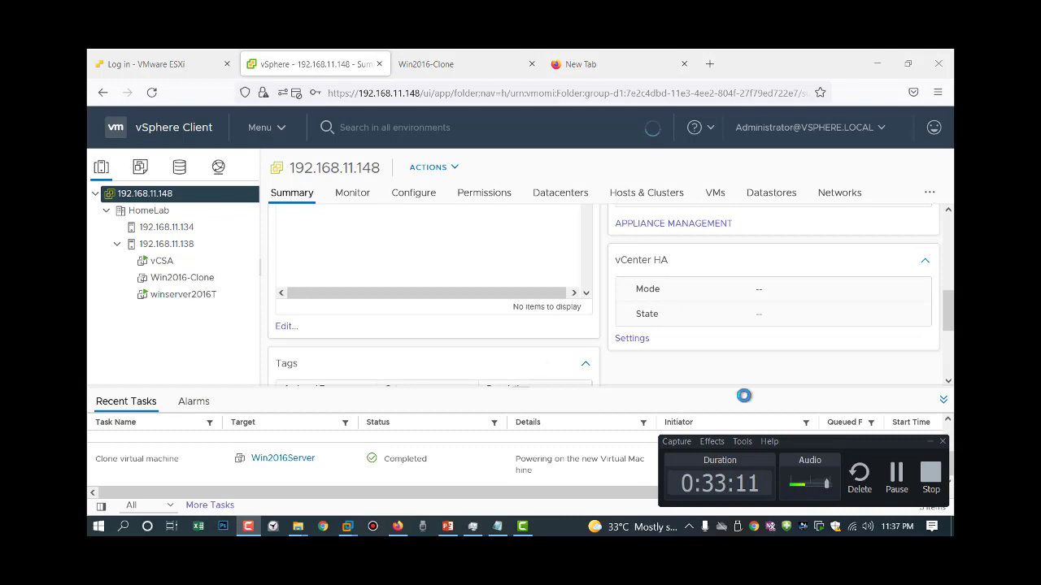
click(928, 443)
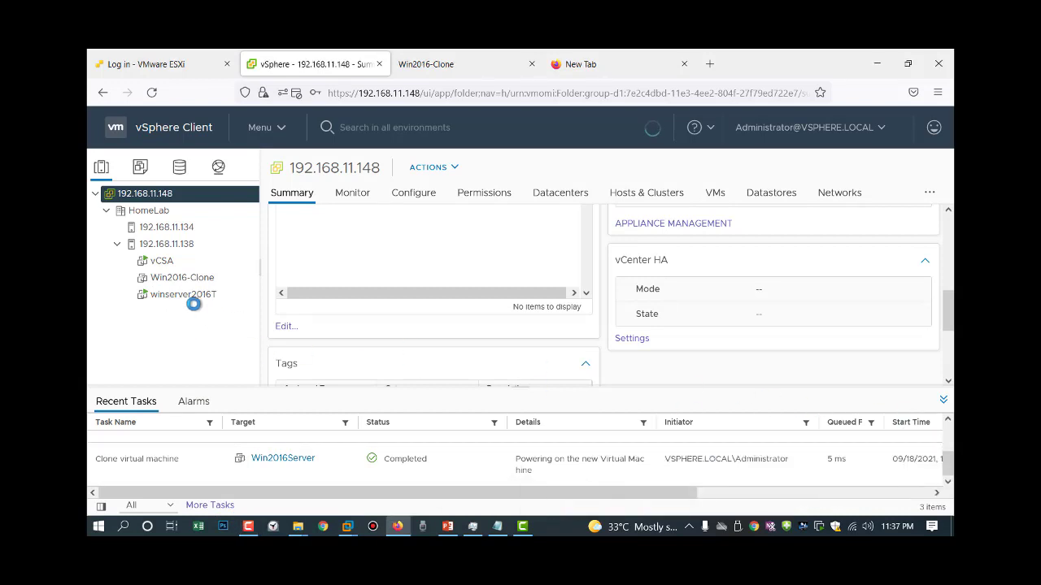
- Open the summary of the winserver2016T virtual machine and launch its web console
click(193, 298)
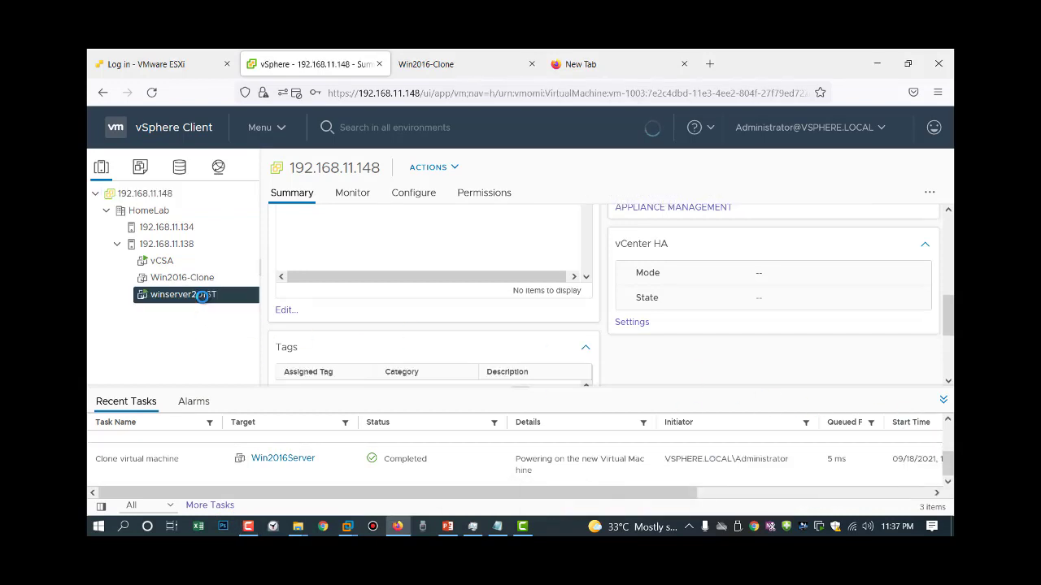
click(292, 195)
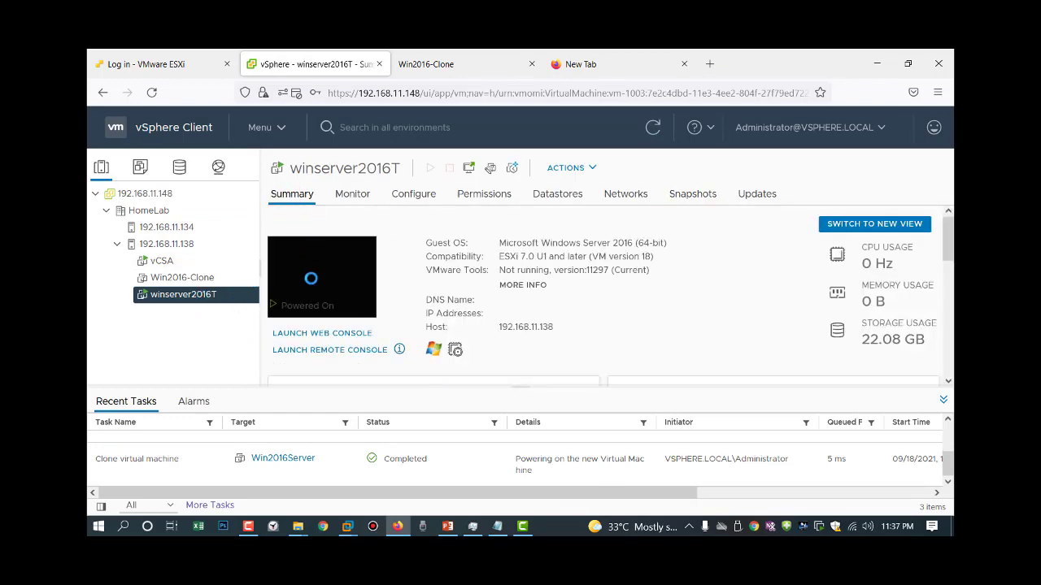
click(307, 282)
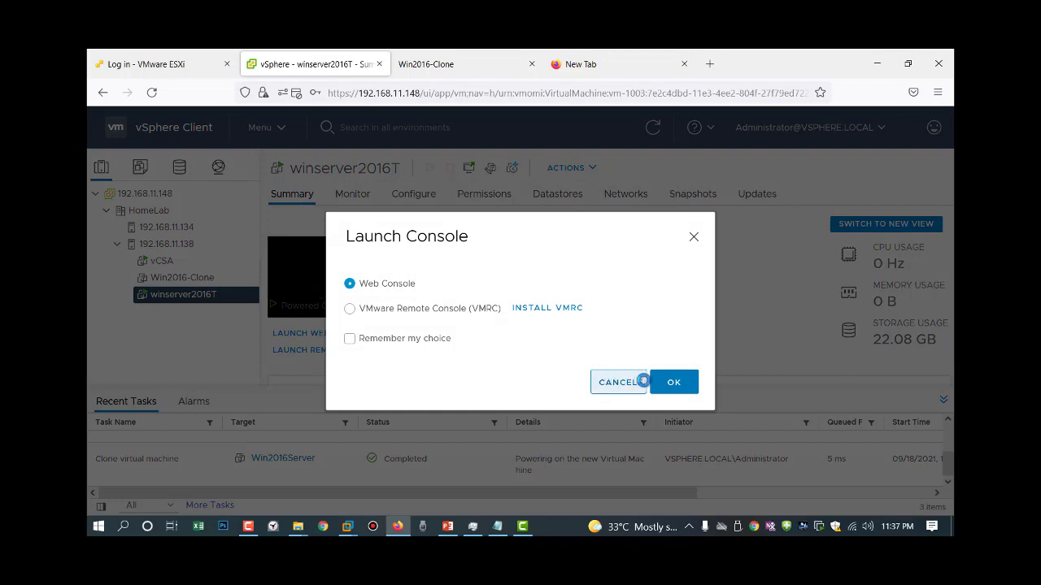
click(665, 380)
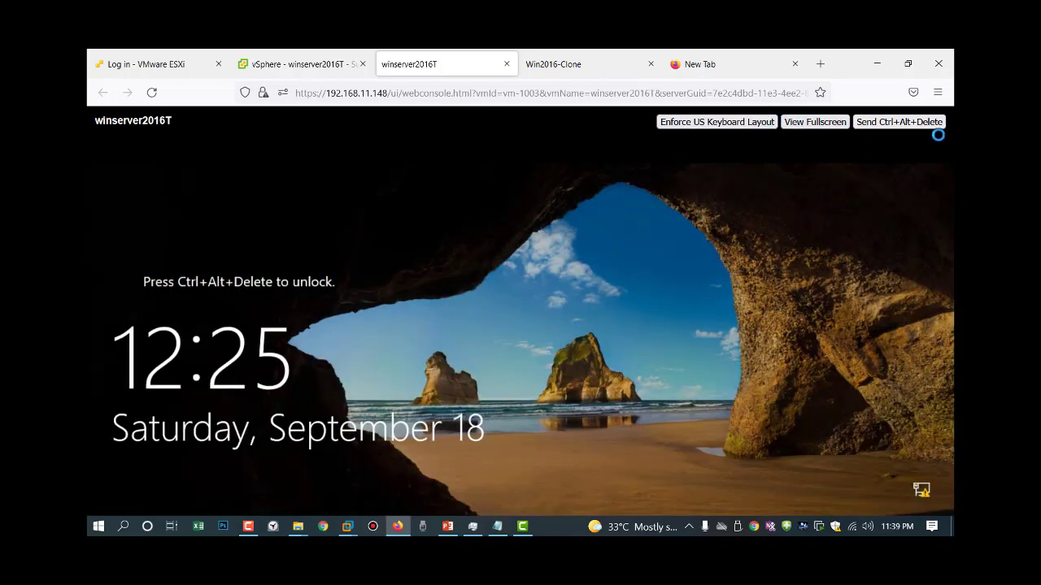
- Unlock the winserver2016T guest and sign in as LAB\administrator with the account password
click(919, 122)
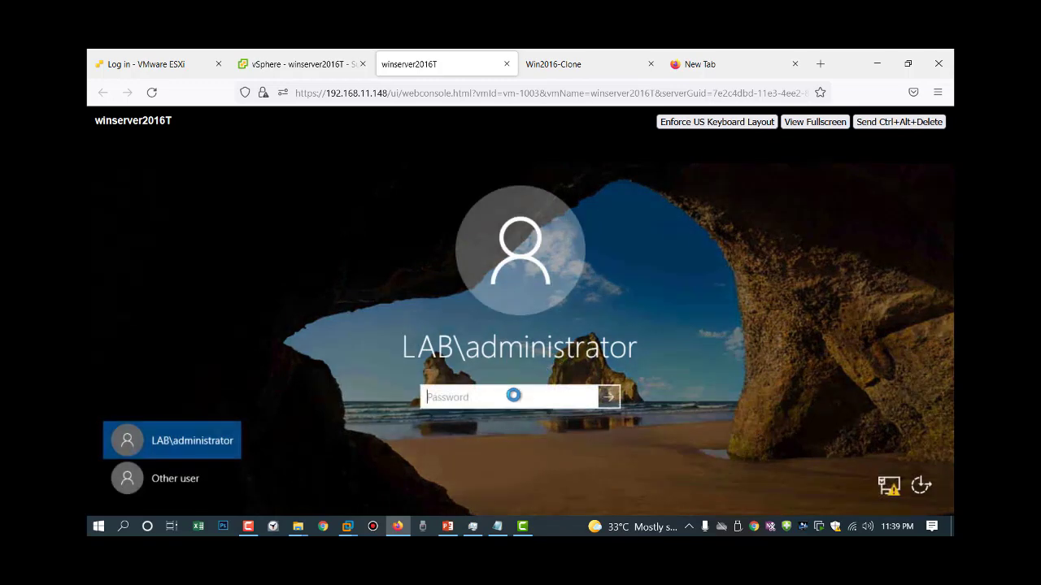
text(•••••••)
key(BackSpace)
key(BackSpace)
key(BackSpace)
key(BackSpace)
key(BackSpace)
key(BackSpace)
key(BackSpace)
text(••••••••)
key(Return)
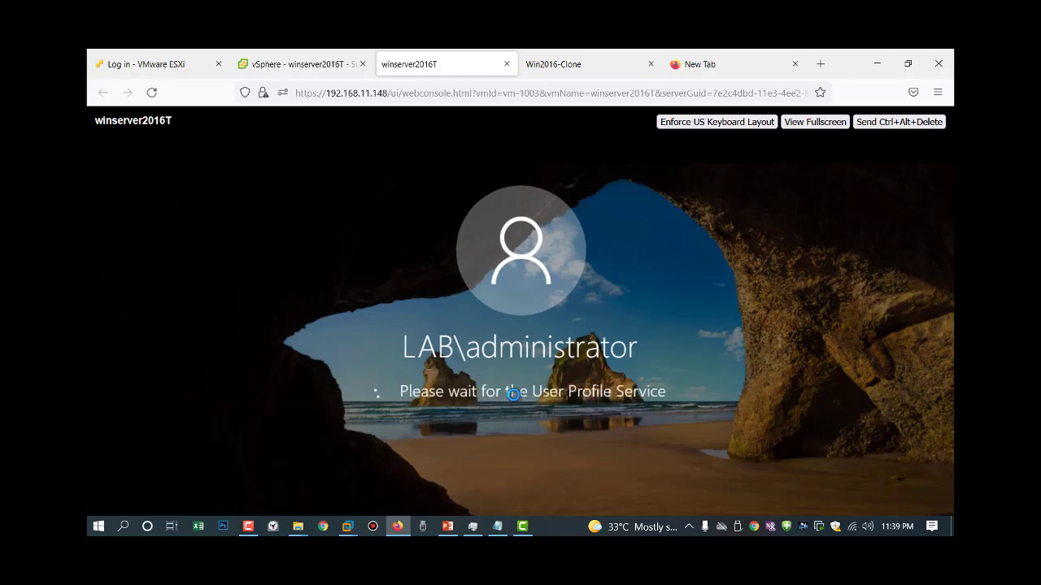